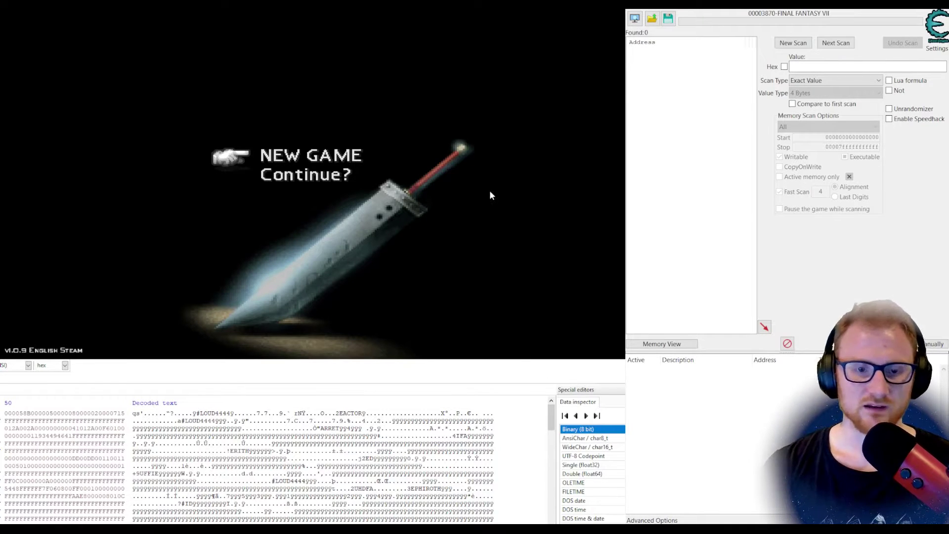
Continue a saved game from the title screen.
{"action": "key", "text": "Down"}
{"action": "key", "text": "Return"}
{"action": "key", "text": "Return"}
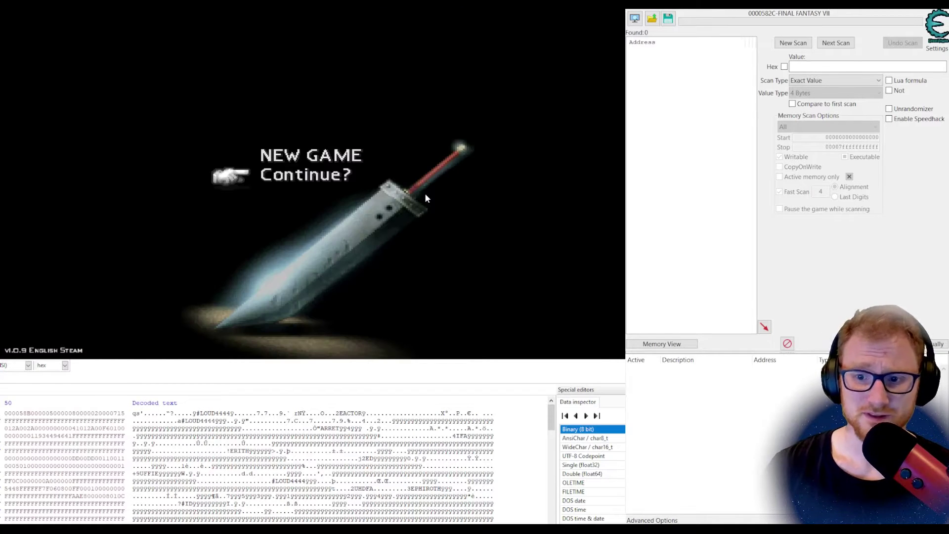
Start a new game from the title screen.
{"action": "key", "text": "Up"}
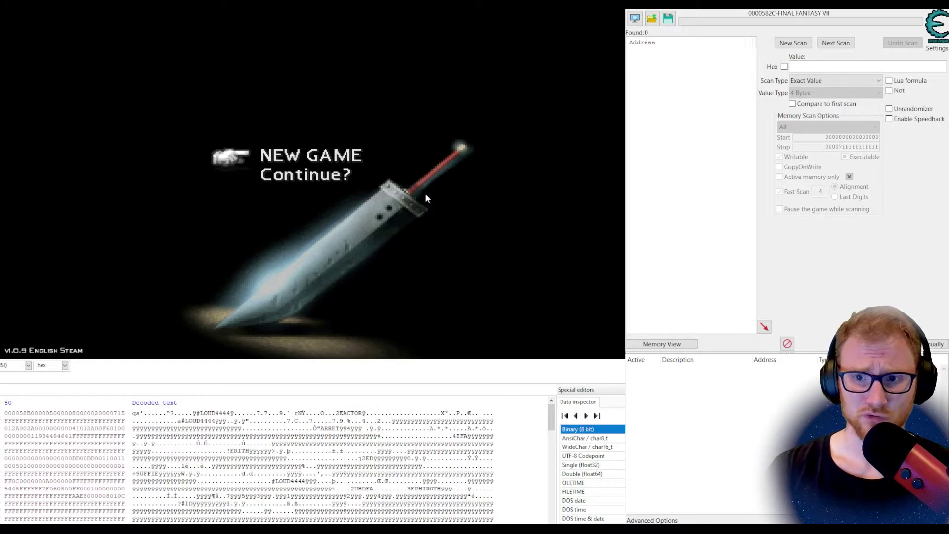
{"action": "key", "text": "Return"}
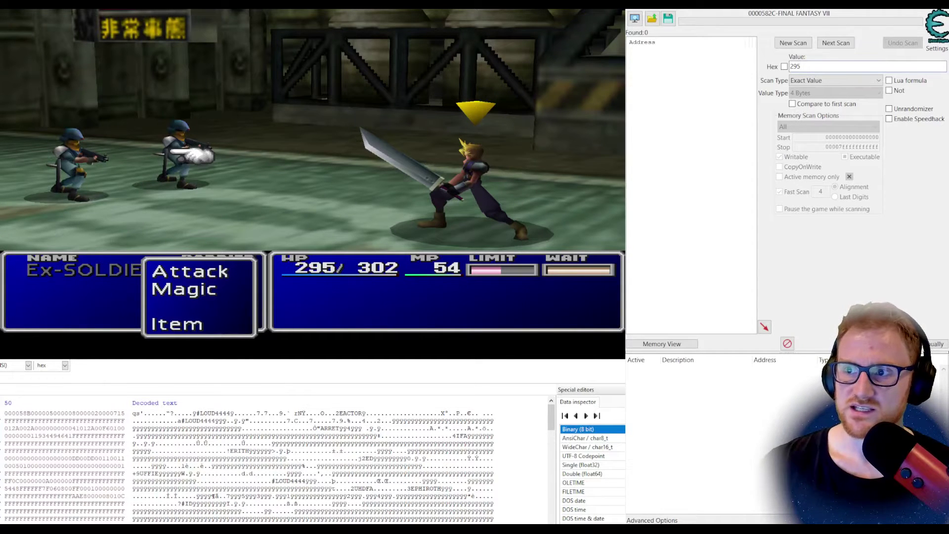
Run a fresh first scan for the exact 4-byte value 295, the character's current battle HP.
{"action": "left_click", "coordinate": [793, 42]}
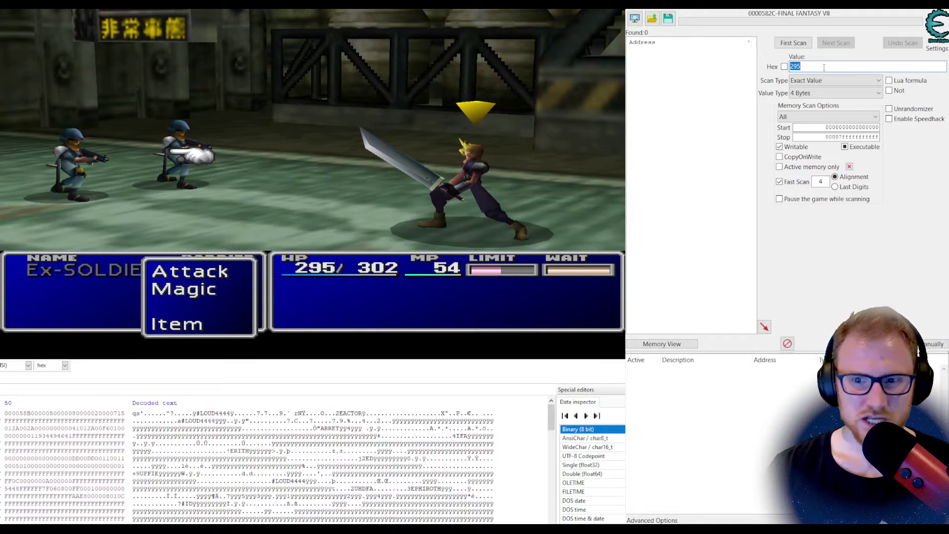
{"action": "left_click", "coordinate": [844, 98]}
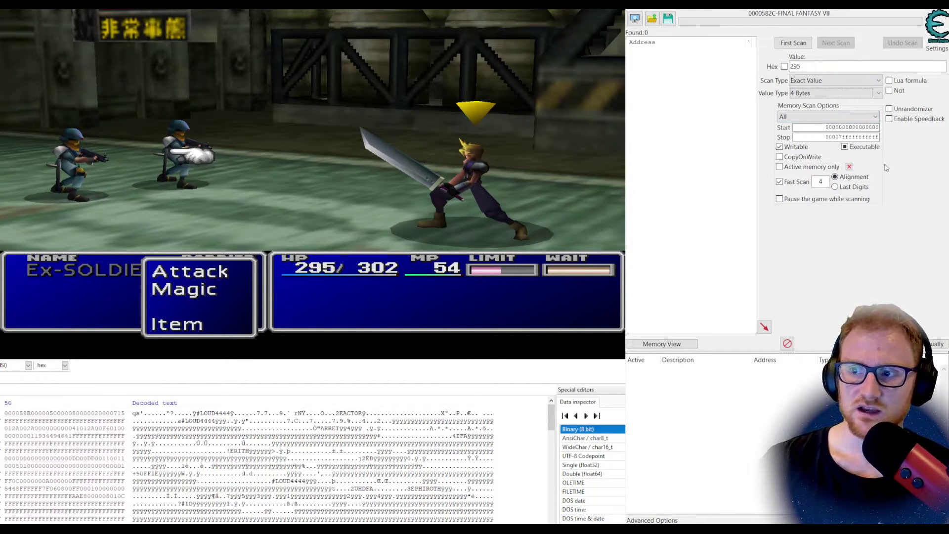
{"action": "left_click", "coordinate": [803, 45]}
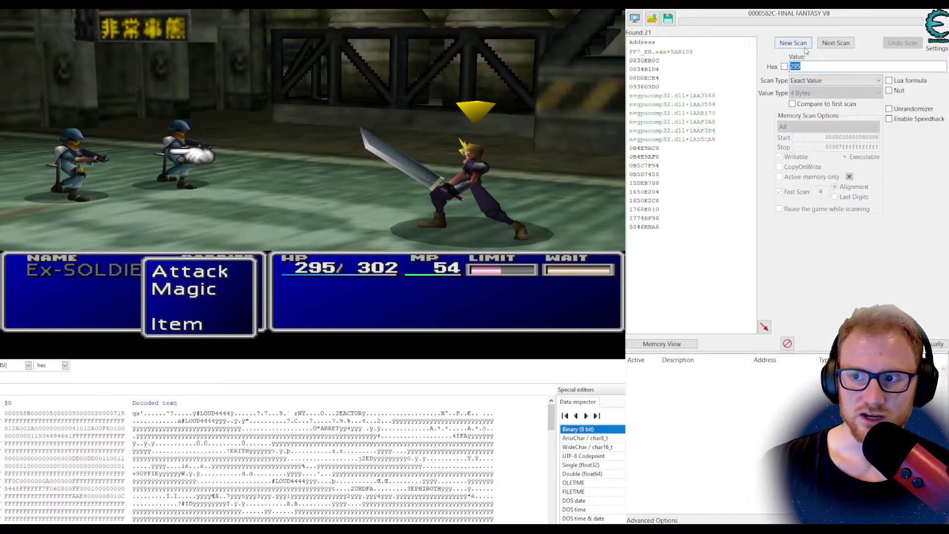
Add all addresses found by the HP scan to the address list.
{"action": "left_click", "coordinate": [684, 54]}
{"action": "left_click", "coordinate": [706, 227], "text": "shift"}
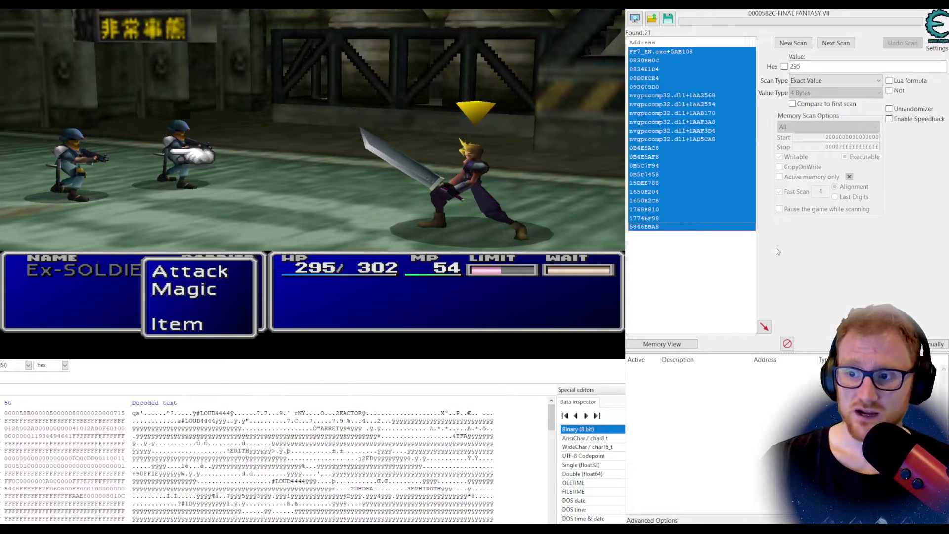
{"action": "key", "text": "Return"}
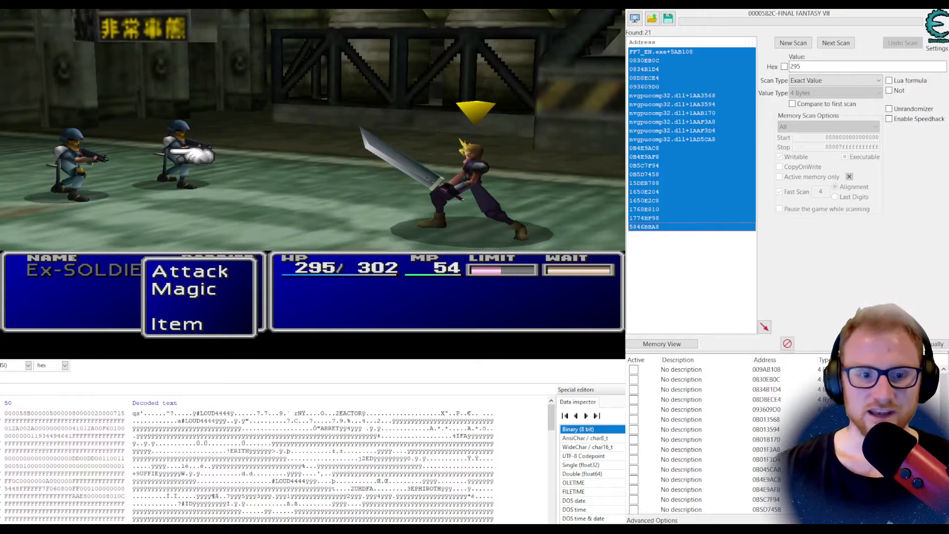
Return to the battle, compare the listed addresses with the character's HP, and toggle the freeze on address 009AB108.
{"action": "left_click", "coordinate": [470, 159]}
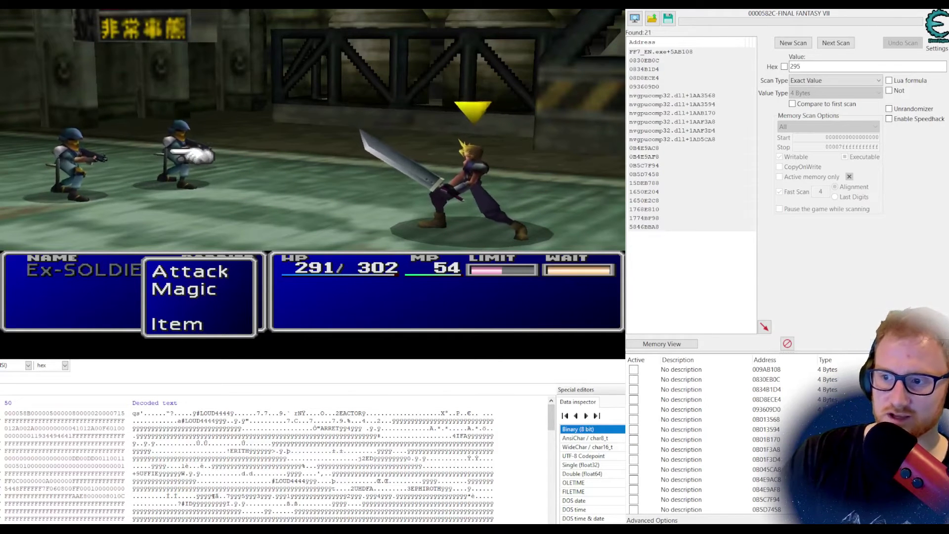
{"action": "scroll", "coordinate": [716, 440], "scroll_direction": "down", "scroll_amount": 2}
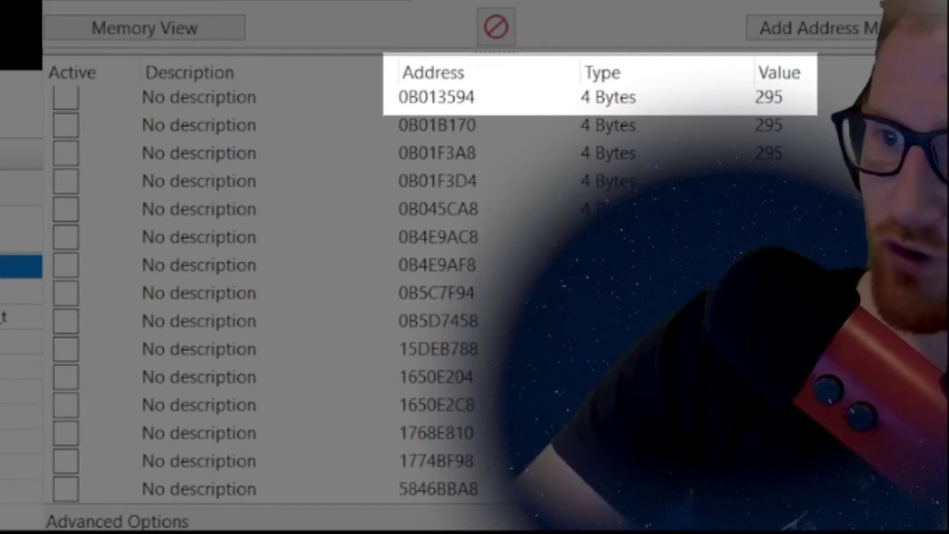
{"action": "scroll", "coordinate": [247, 296], "scroll_direction": "up", "scroll_amount": 2}
{"action": "left_click", "coordinate": [197, 99]}
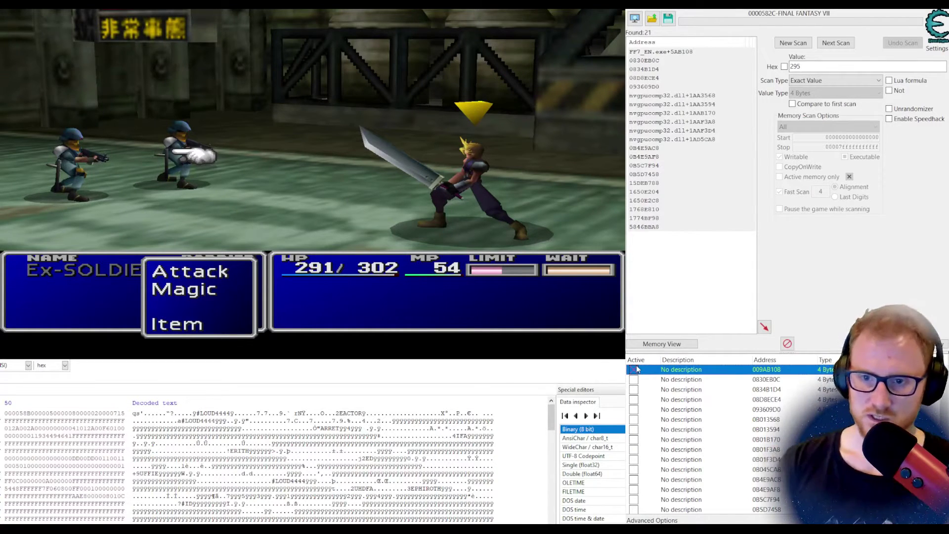
{"action": "left_click", "coordinate": [634, 369]}
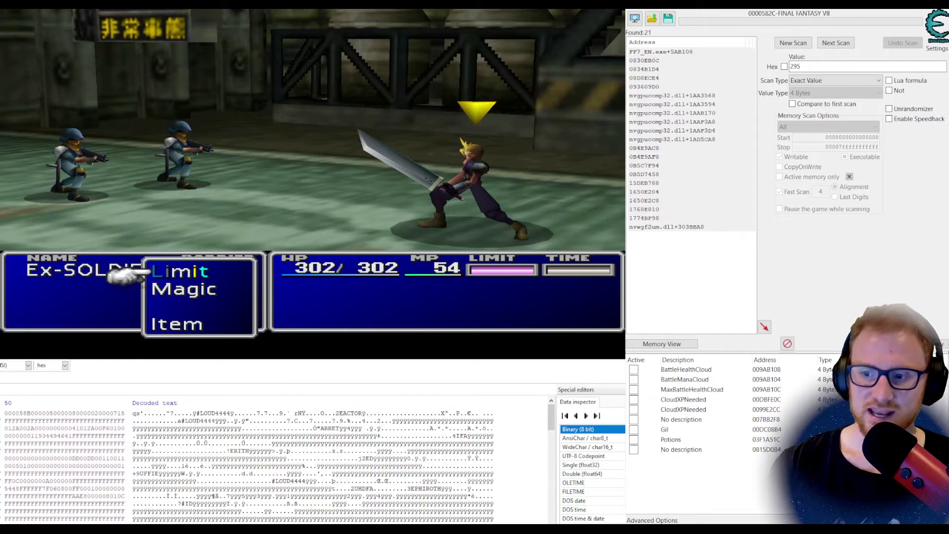
Raise the BattleHealthCloud value and set MaxBattleHealthCloud to 999 in the address list.
{"action": "left_click", "coordinate": [805, 383]}
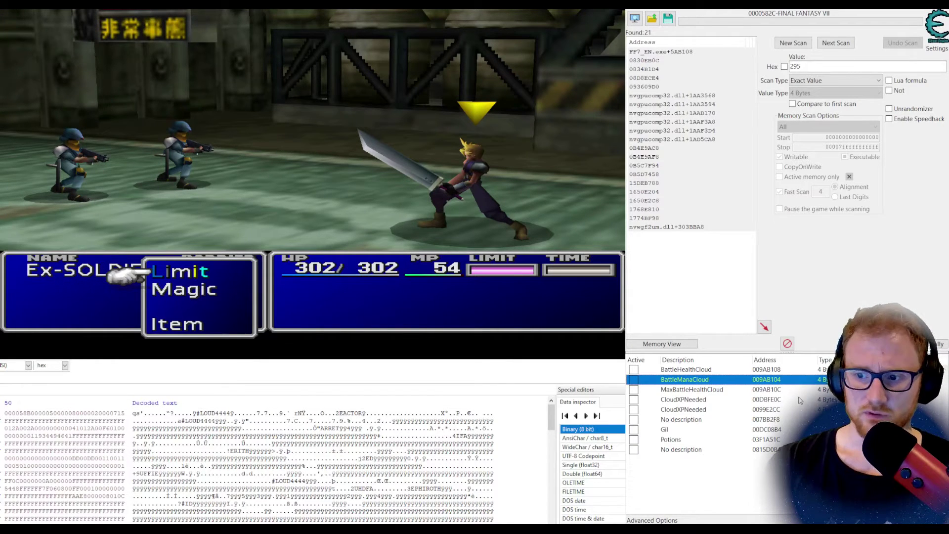
{"action": "left_click", "coordinate": [692, 369]}
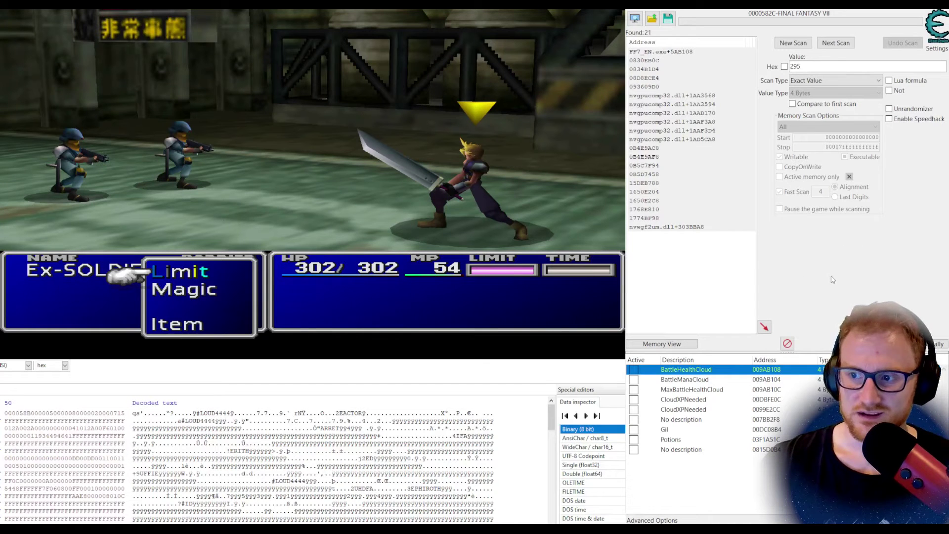
{"action": "left_click", "coordinate": [728, 390]}
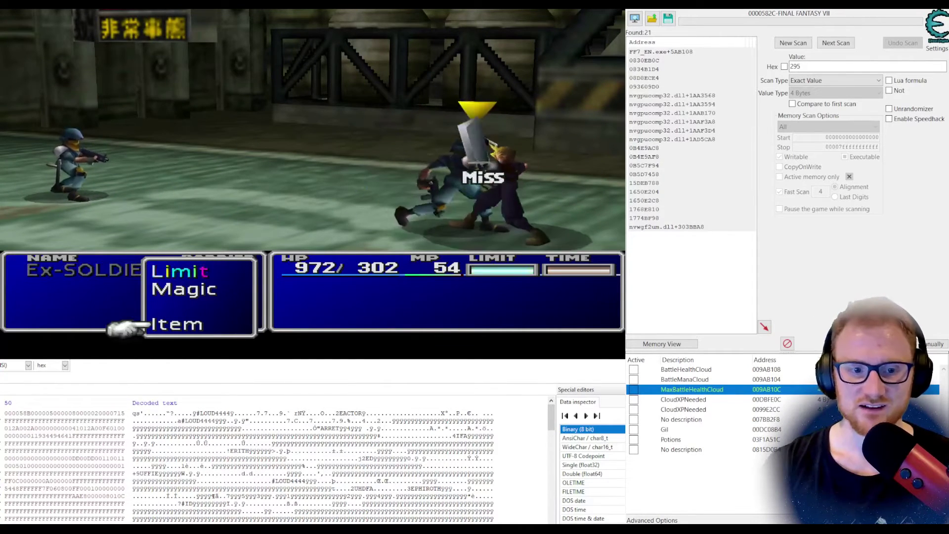
Fight the remaining soldier in the game until the battle is won.
{"action": "key", "text": "Return"}
{"action": "key", "text": "Return"}
{"action": "key", "text": "Return"}
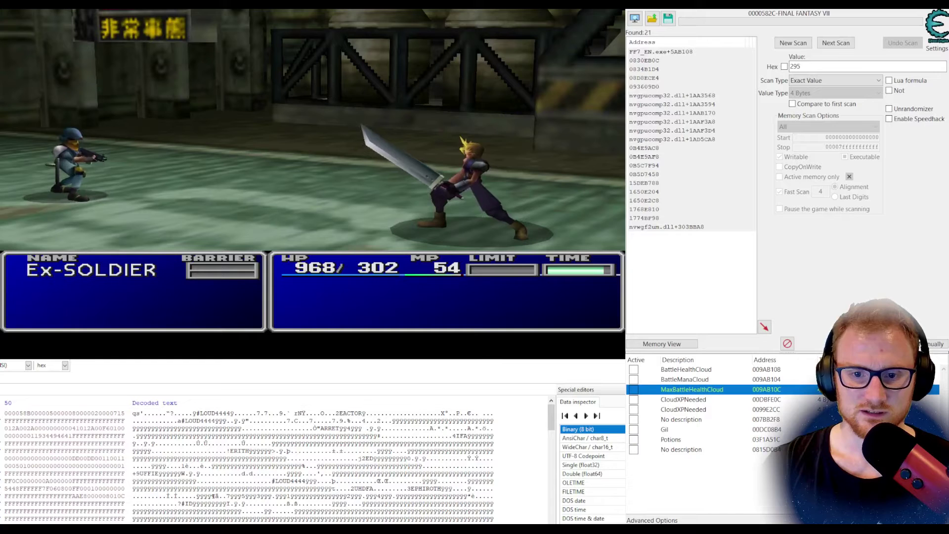
{"action": "key", "text": "Return"}
{"action": "key", "text": "Return"}
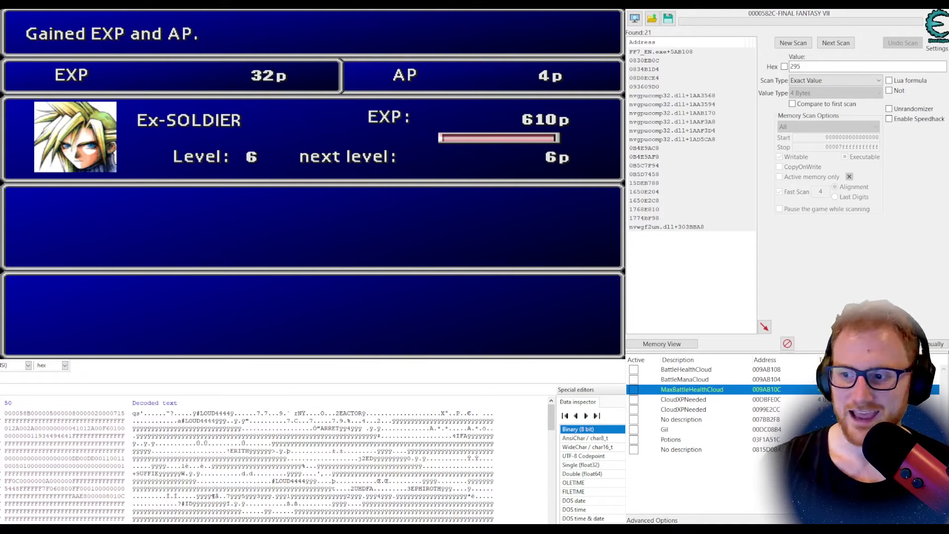
Select the CloudXPNeeded entry at 0099E2CC and dismiss the battle reward screens to return to the field.
{"action": "left_click", "coordinate": [798, 412]}
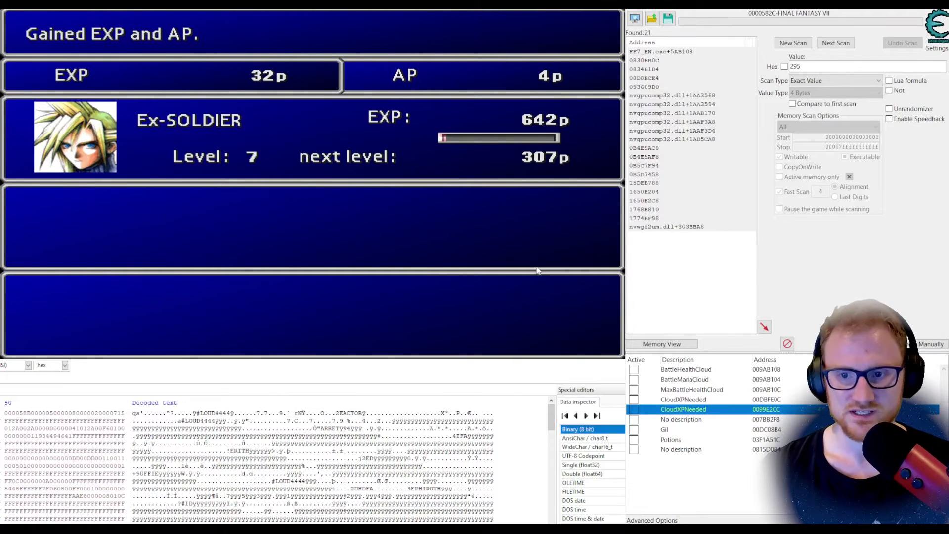
{"action": "key", "text": "Return"}
{"action": "key", "text": "Return"}
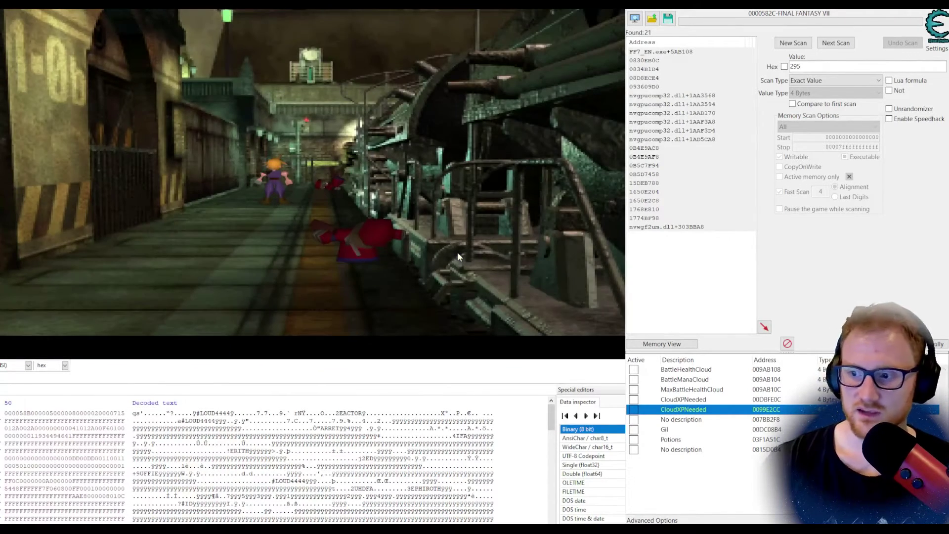
Move the Cheat Engine window to uncover its Value column and check the Gil, CloudXPNeeded and MaxBattleHealthCloud entries.
{"action": "left_click_drag", "start_coordinate": [789, 14], "coordinate": [648, 14]}
{"action": "left_click", "coordinate": [524, 429]}
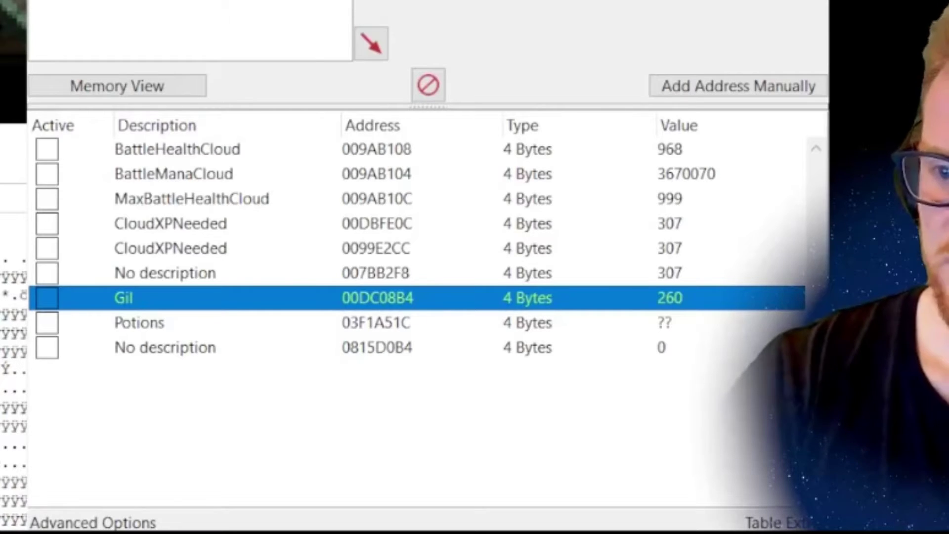
{"action": "left_click", "coordinate": [639, 228]}
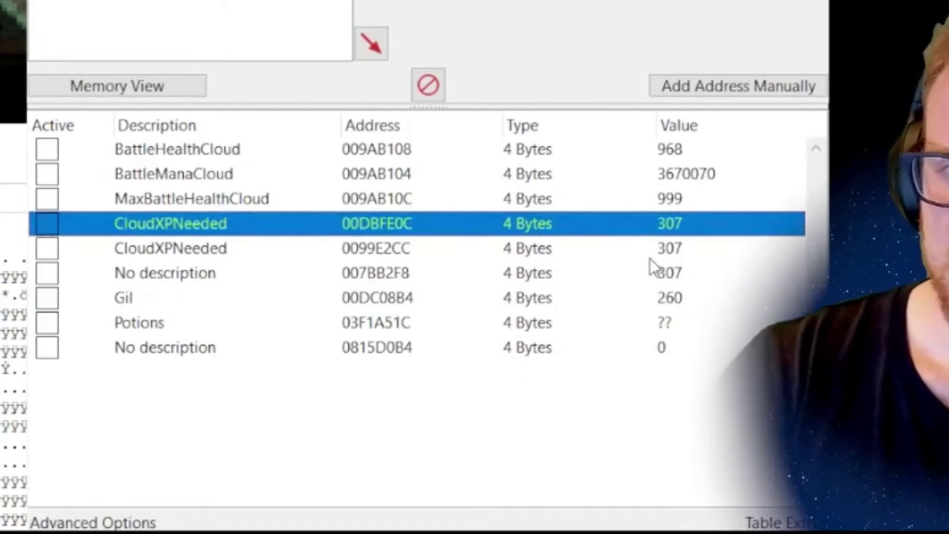
{"action": "left_click", "coordinate": [655, 253]}
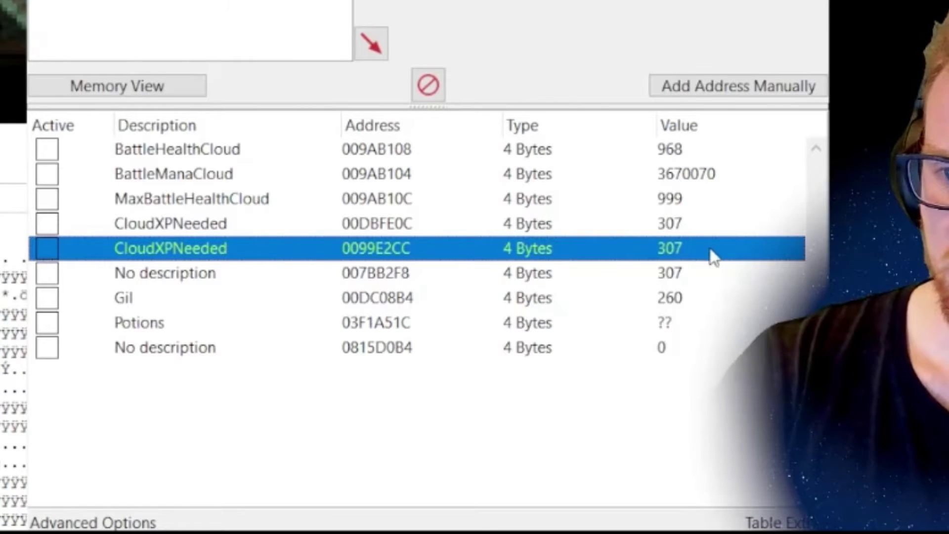
{"action": "left_click", "coordinate": [712, 202]}
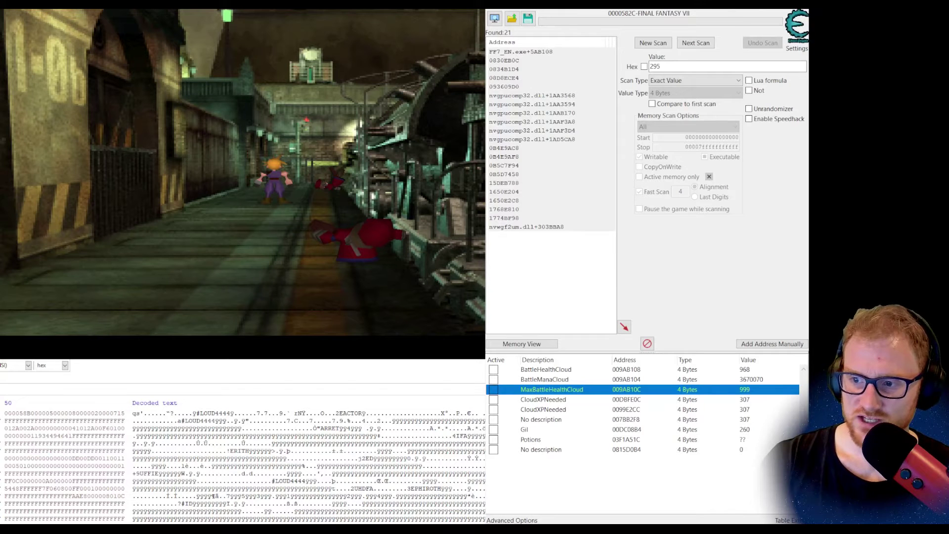
Set both CloudXPNeeded entries, 0099E2CC and 00DBFE0C, to 1.
{"action": "left_click", "coordinate": [747, 410]}
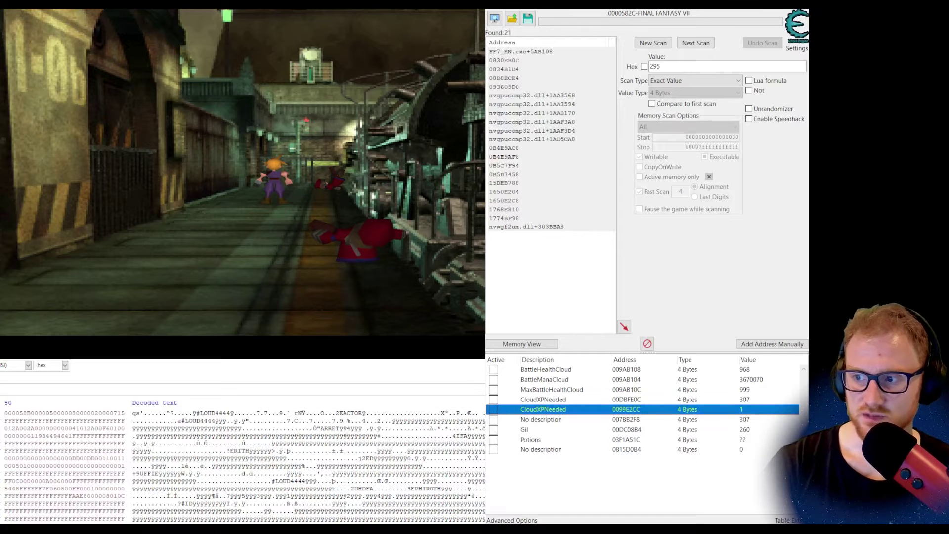
{"action": "left_click", "coordinate": [733, 399]}
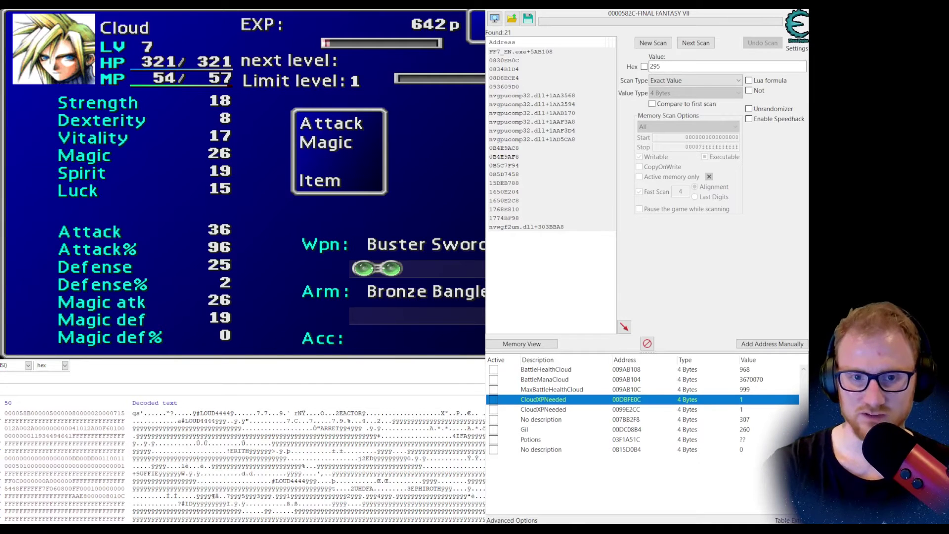
Set both CloudXPNeeded entries, 00DBFE0C and 0099E2CC, to 900 and leave the in-game status screen.
{"action": "type", "text": "900"}
{"action": "key", "text": "Return"}
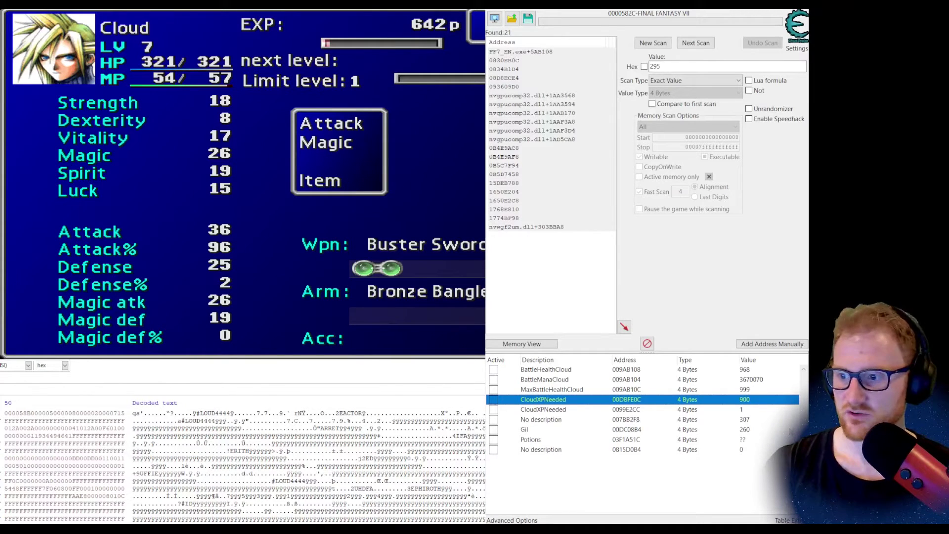
{"action": "left_click", "coordinate": [761, 408]}
{"action": "key", "text": "Return"}
{"action": "type", "text": "900"}
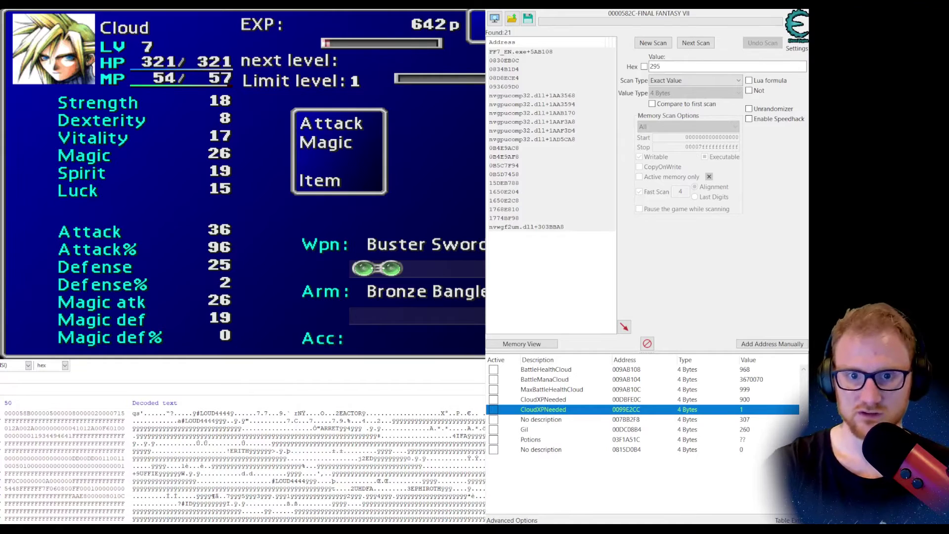
{"action": "key", "text": "Return"}
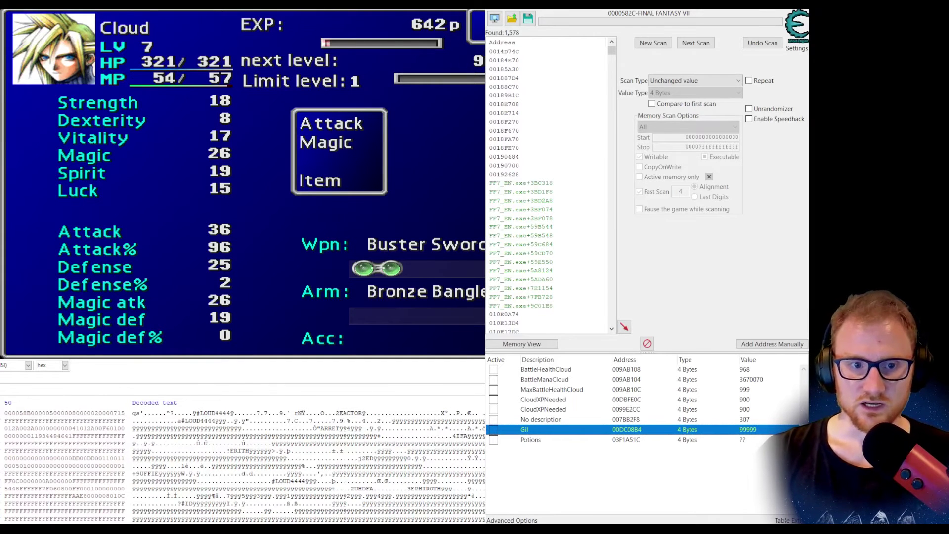
{"action": "key", "text": "Escape"}
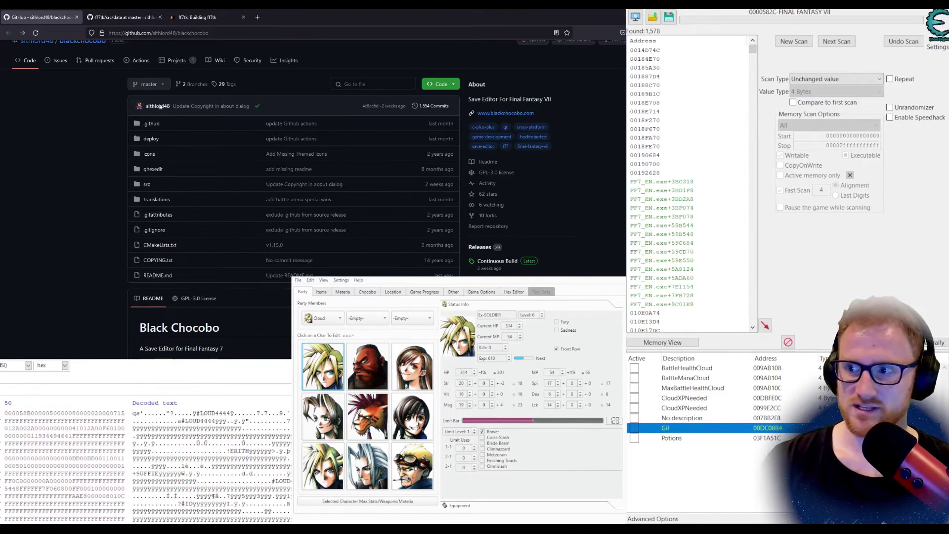
Examine the Black Chocobo repository's commit author and the age of its COPYING.txt file in the browser.
{"action": "mouse_move", "coordinate": [159, 107]}
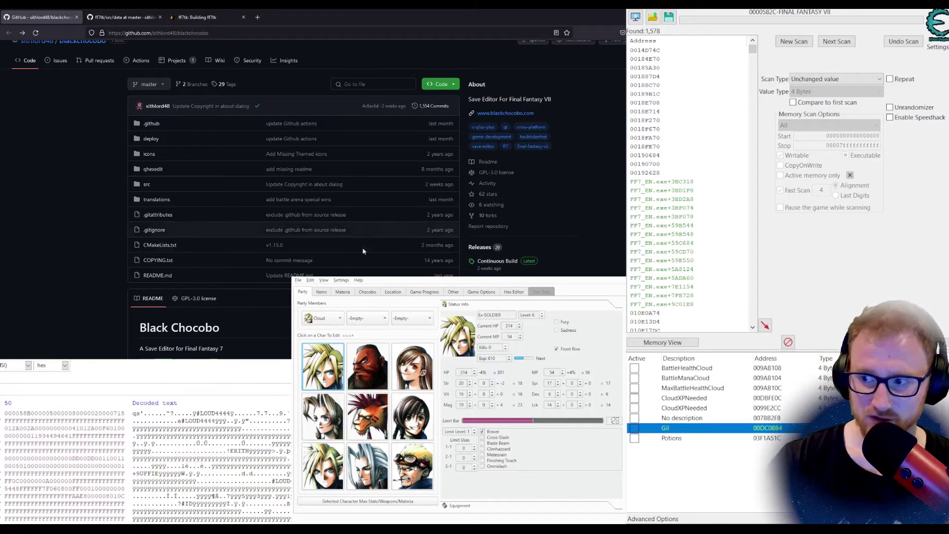
{"action": "left_click_drag", "start_coordinate": [458, 262], "coordinate": [423, 262]}
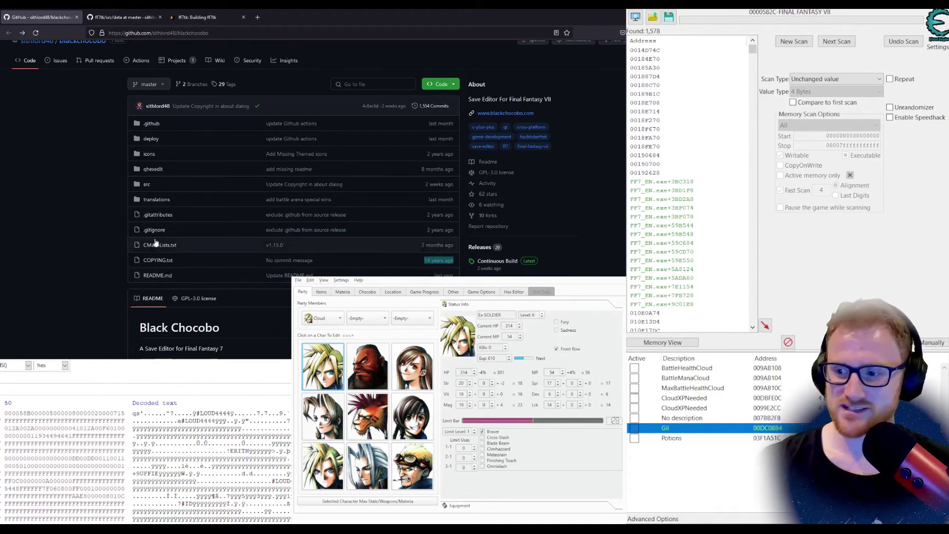
{"action": "left_click", "coordinate": [70, 212]}
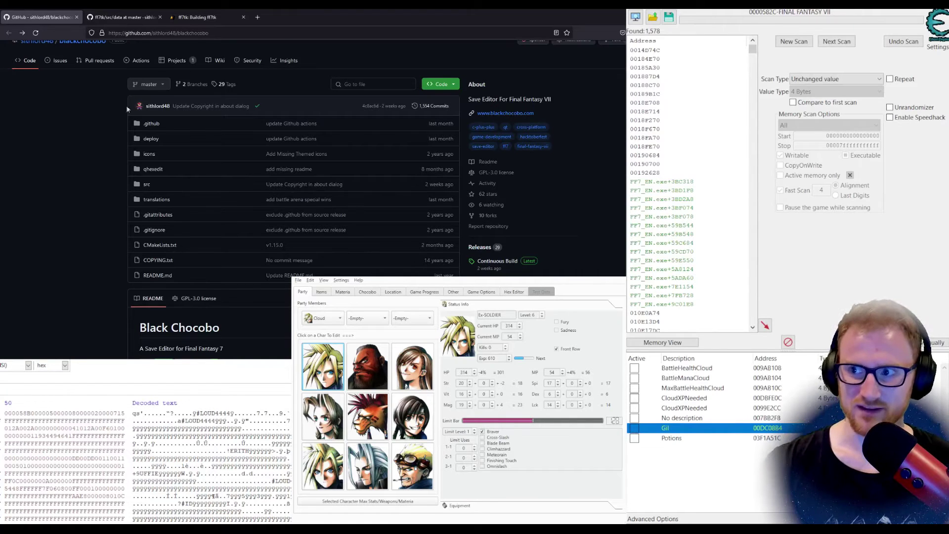
Open the root of the ff7tk repository in its browser tab and view its README.
{"action": "left_click", "coordinate": [117, 17]}
{"action": "scroll", "coordinate": [244, 171], "scroll_direction": "up", "scroll_amount": 5}
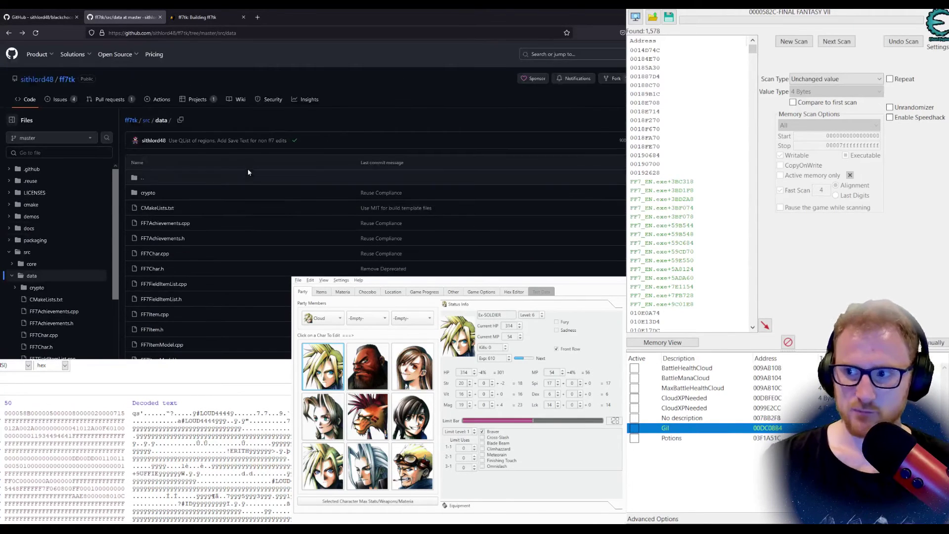
{"action": "left_click", "coordinate": [129, 122]}
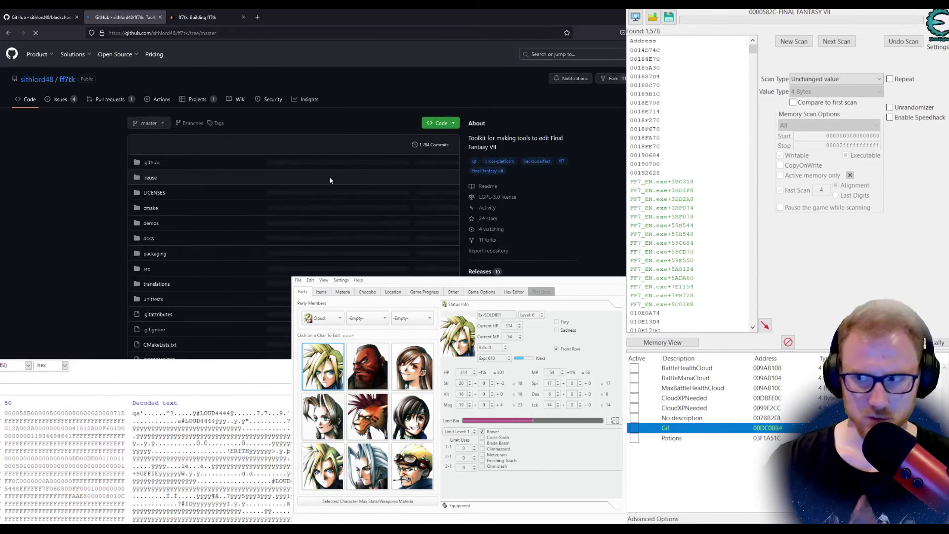
{"action": "scroll", "coordinate": [123, 207], "scroll_direction": "down", "scroll_amount": 5}
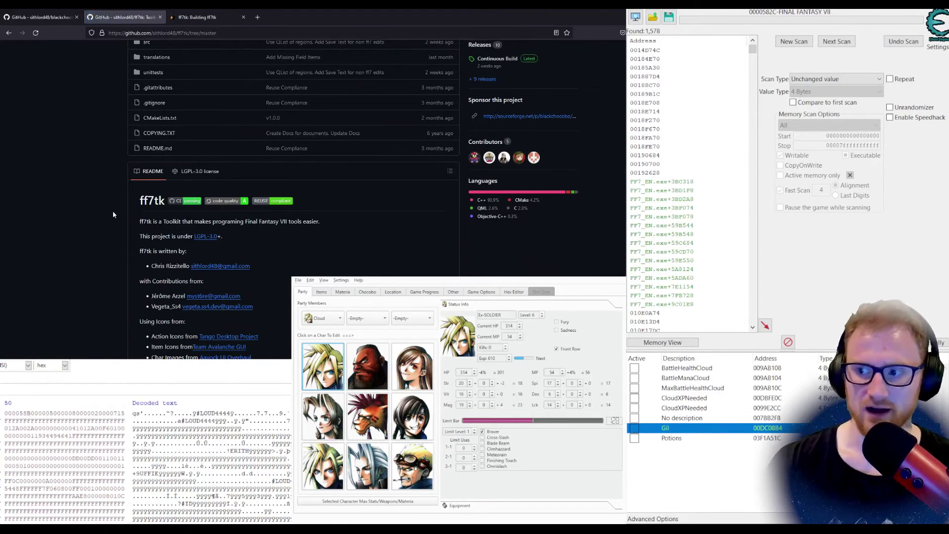
Open FF7FieldItemList.h in the src/data folder of the ff7tk repository.
{"action": "scroll", "coordinate": [113, 214], "scroll_direction": "down", "scroll_amount": 2}
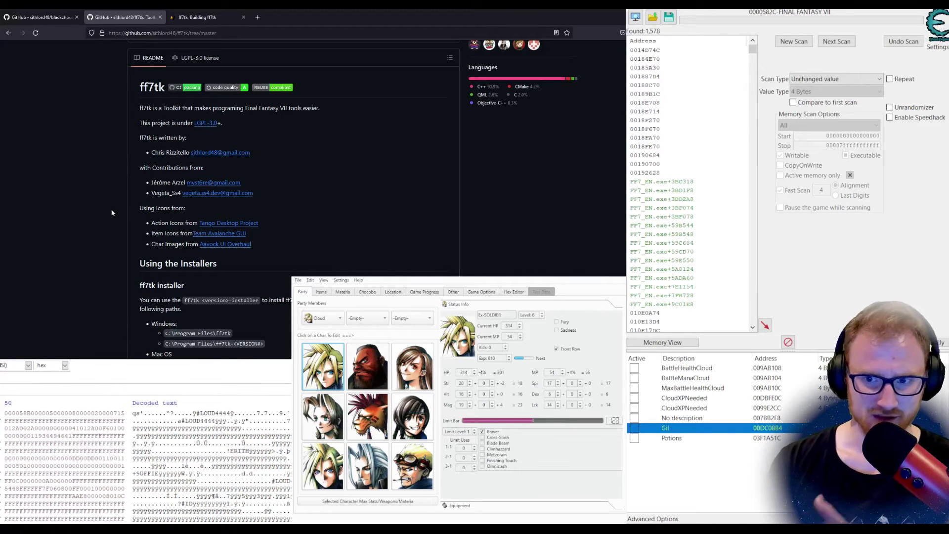
{"action": "scroll", "coordinate": [111, 212], "scroll_direction": "up", "scroll_amount": 15}
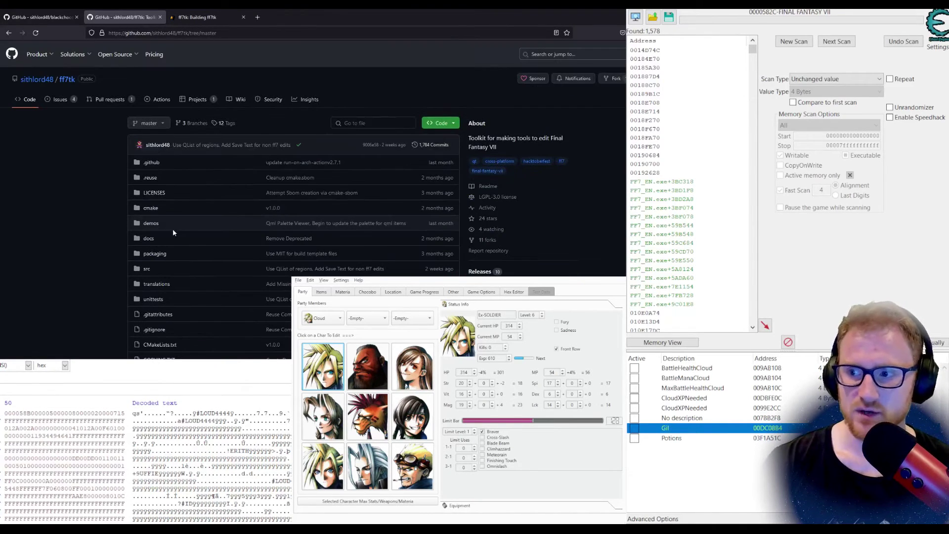
{"action": "left_click", "coordinate": [147, 268]}
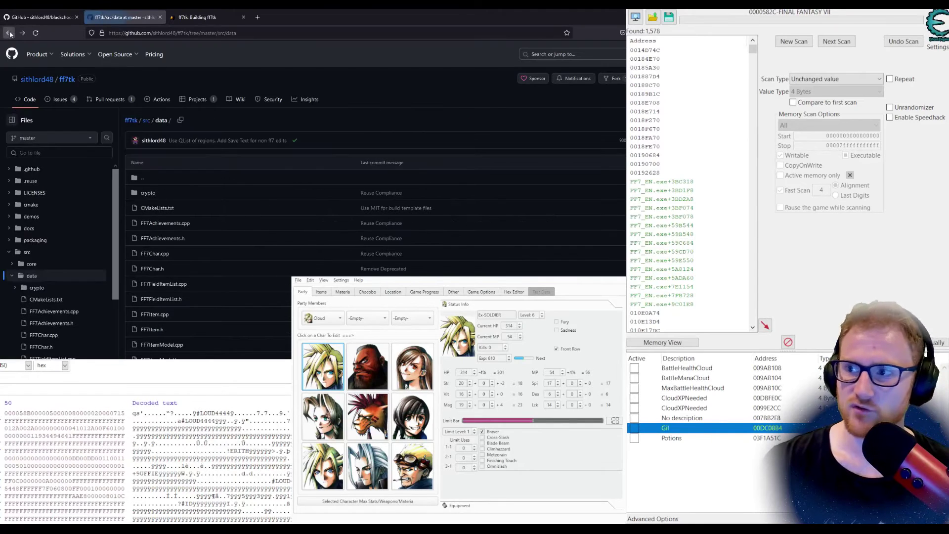
{"action": "left_click", "coordinate": [148, 270]}
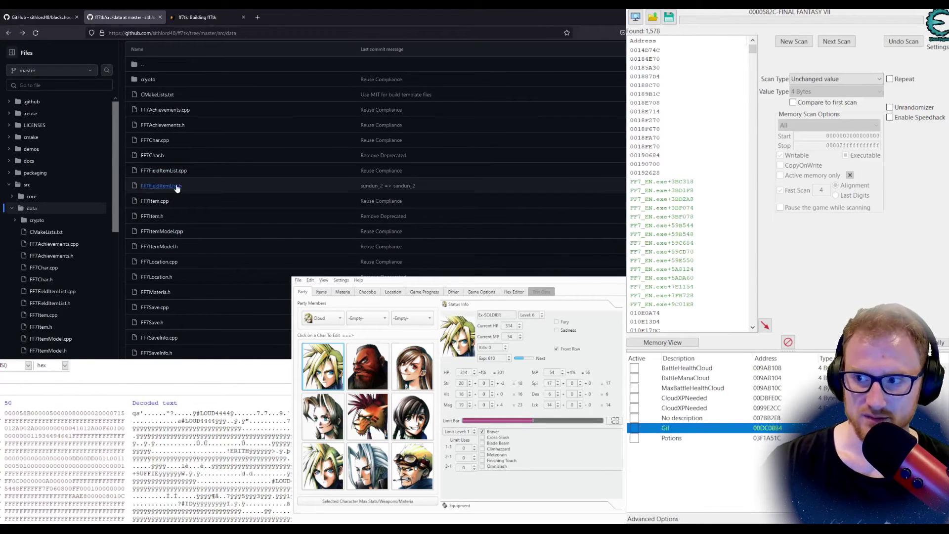
{"action": "left_click", "coordinate": [176, 186]}
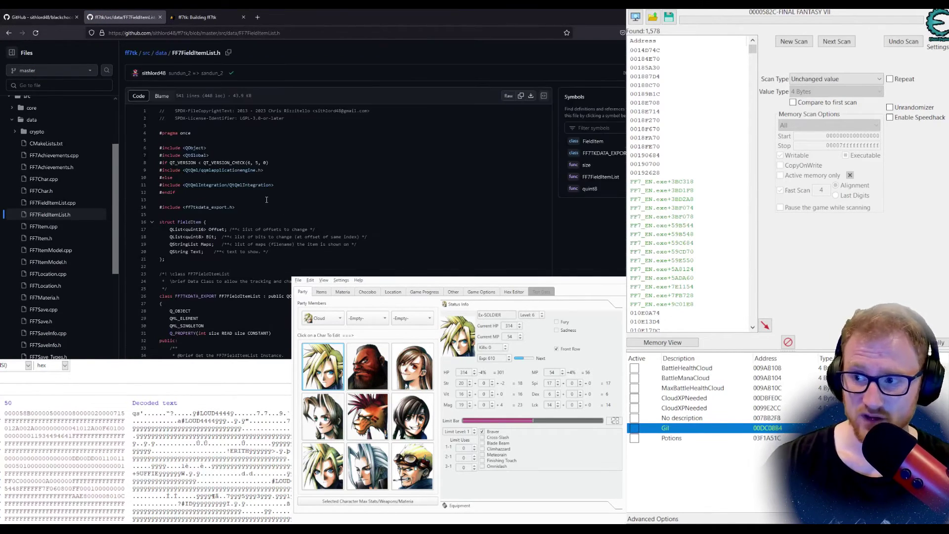
Examine the field item entries, with their offsets, bits and map names, in FF7FieldItemList.h.
{"action": "scroll", "coordinate": [327, 228], "scroll_direction": "down", "scroll_amount": 10}
{"action": "scroll", "coordinate": [328, 236], "scroll_direction": "down", "scroll_amount": 3}
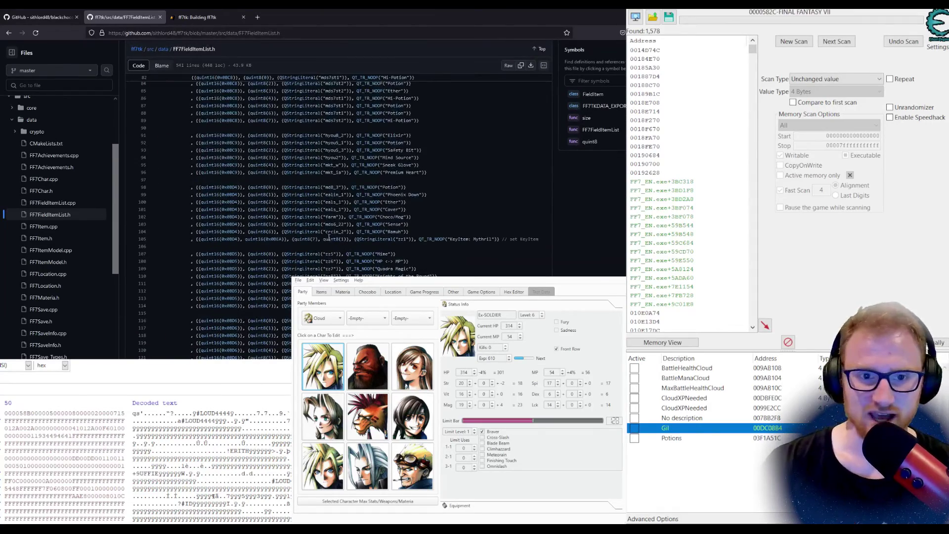
{"action": "scroll", "coordinate": [334, 238], "scroll_direction": "down", "scroll_amount": 3}
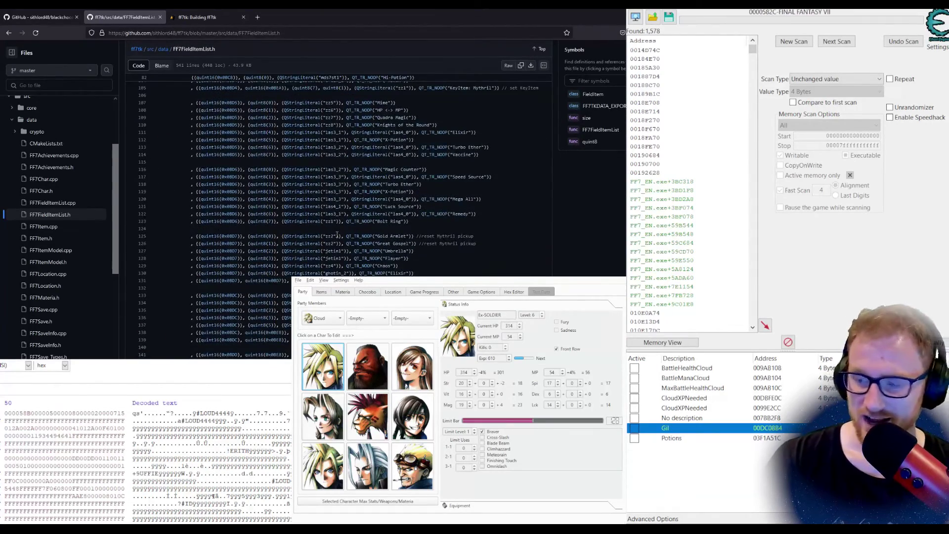
{"action": "scroll", "coordinate": [341, 231], "scroll_direction": "down", "scroll_amount": 3}
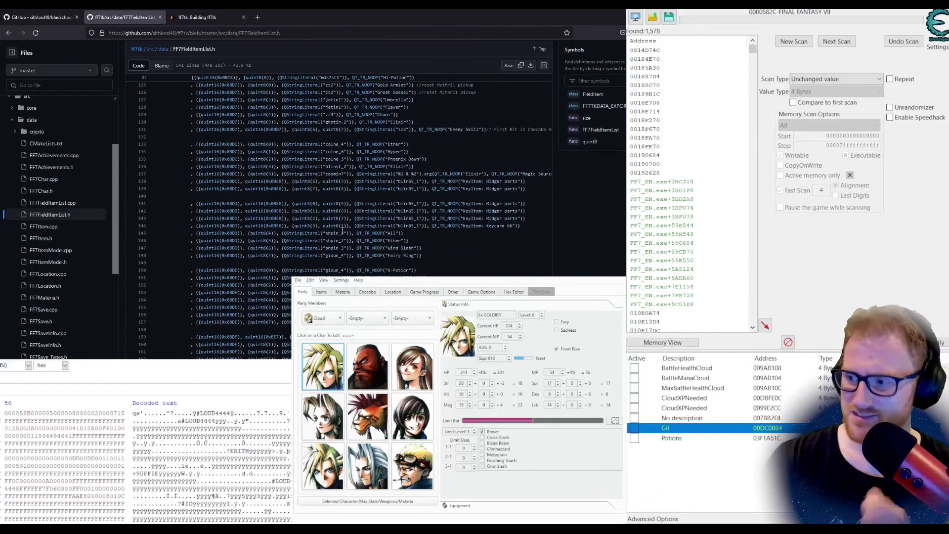
{"action": "left_click", "coordinate": [419, 270]}
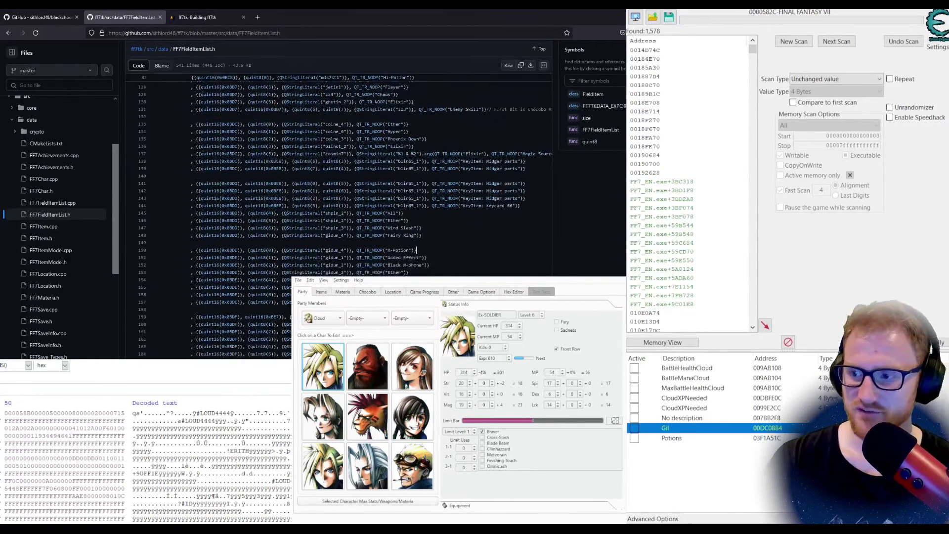
Return to the Black Chocobo repository page, switch to the Black Chocobo editor and load slot 1 of save00.ff7.
{"action": "key", "text": "ctrl+Page_Up"}
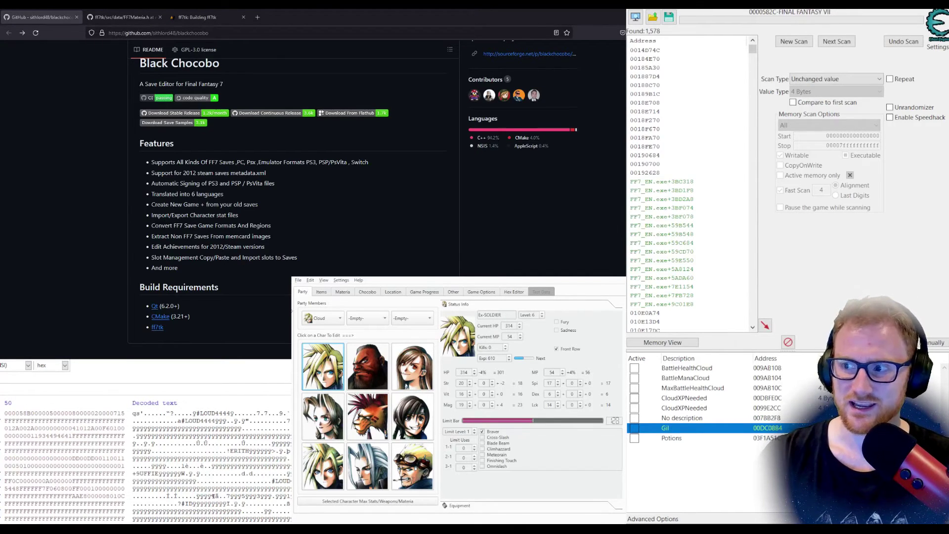
{"action": "left_click", "coordinate": [299, 281]}
{"action": "left_click", "coordinate": [312, 293]}
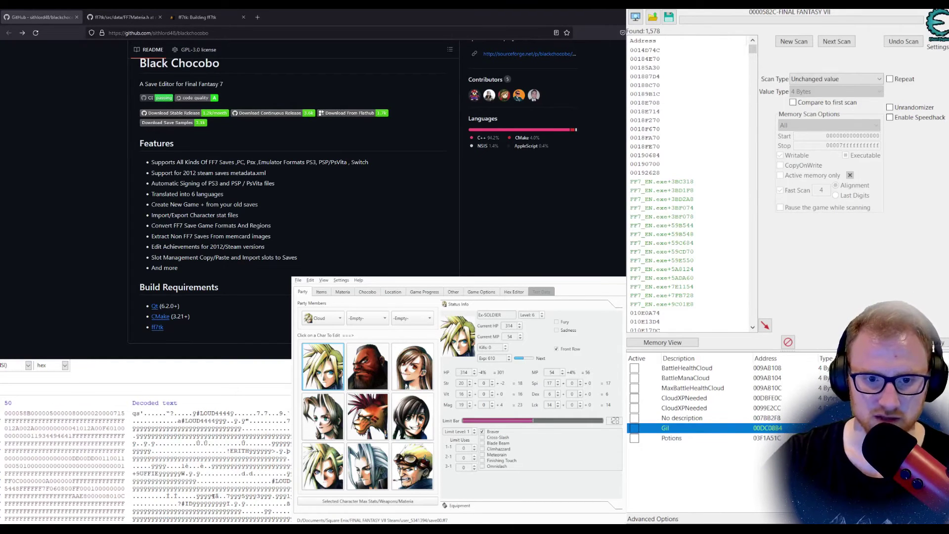
{"action": "key", "text": "ctrl+shift+o"}
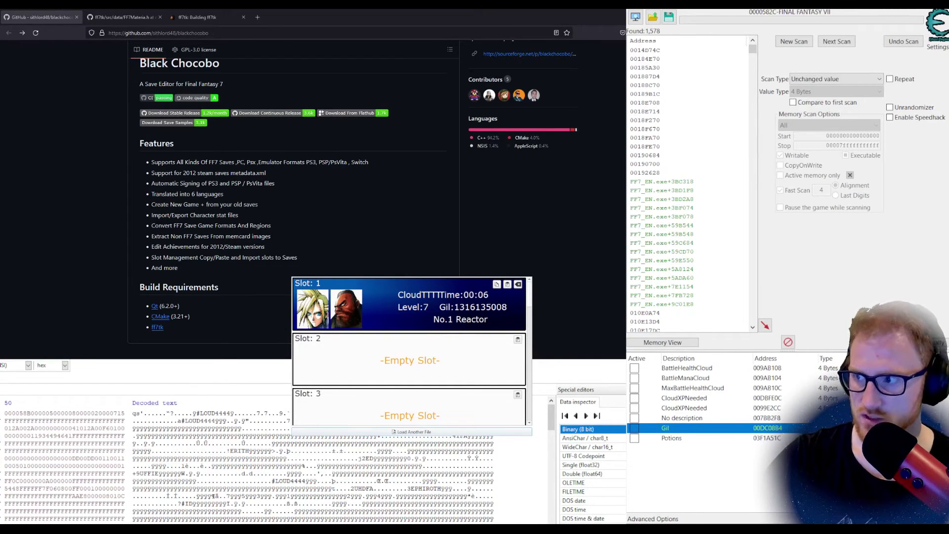
{"action": "key", "text": "alt+F4"}
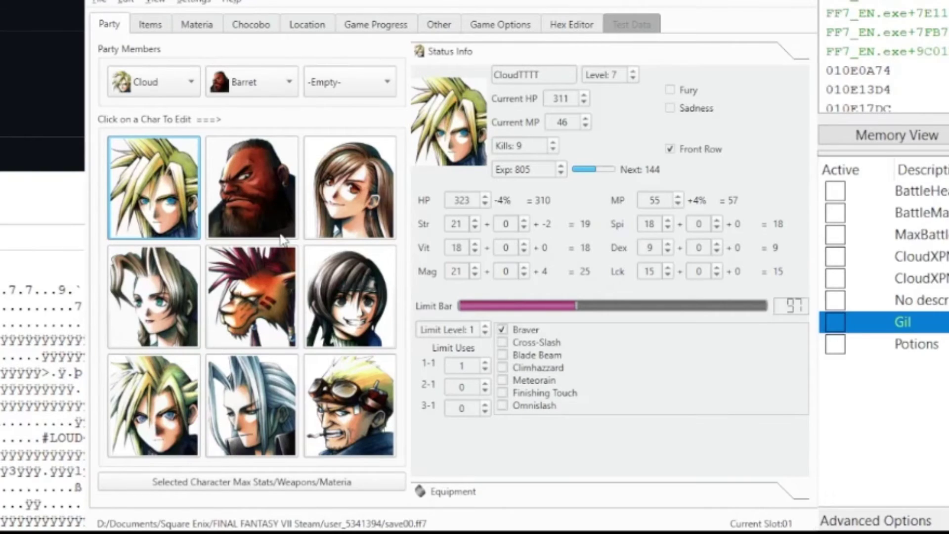
Rename the Cloud character to CrazyHaiMan in the party's status info.
{"action": "double_click", "coordinate": [542, 77]}
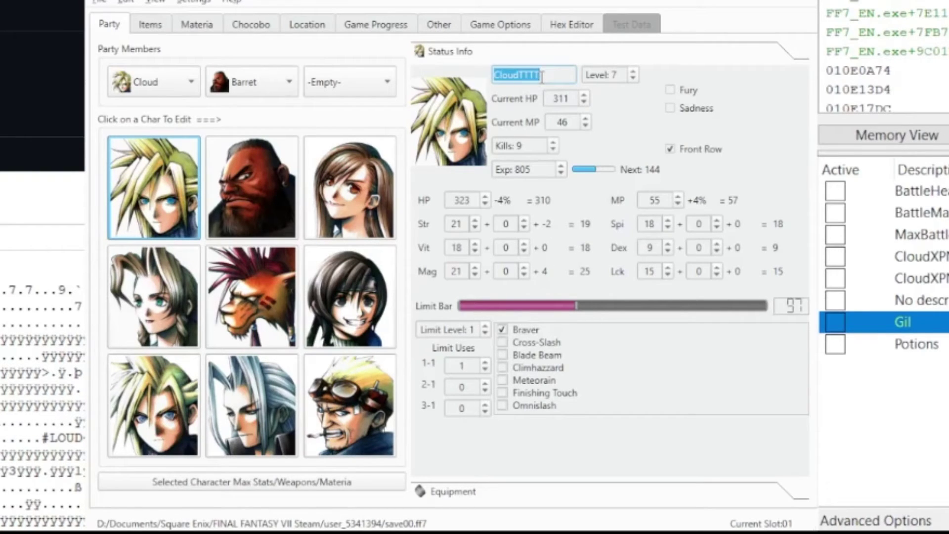
{"action": "type", "text": "Crazy"}
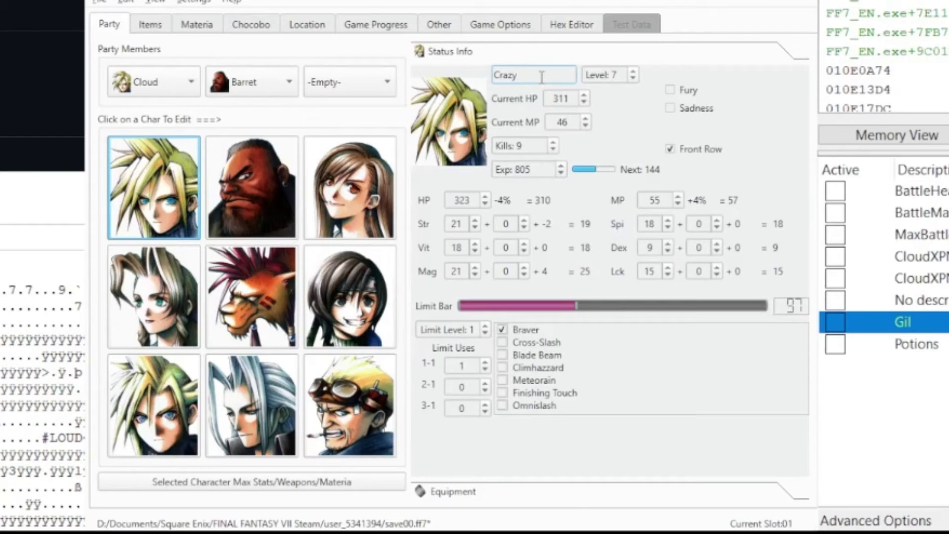
{"action": "type", "text": "HalMan"}
Set the Cloud character's level to 99 and enable the Sadness status.
{"action": "double_click", "coordinate": [613, 75]}
{"action": "key", "text": "BackSpace"}
{"action": "type", "text": "99"}
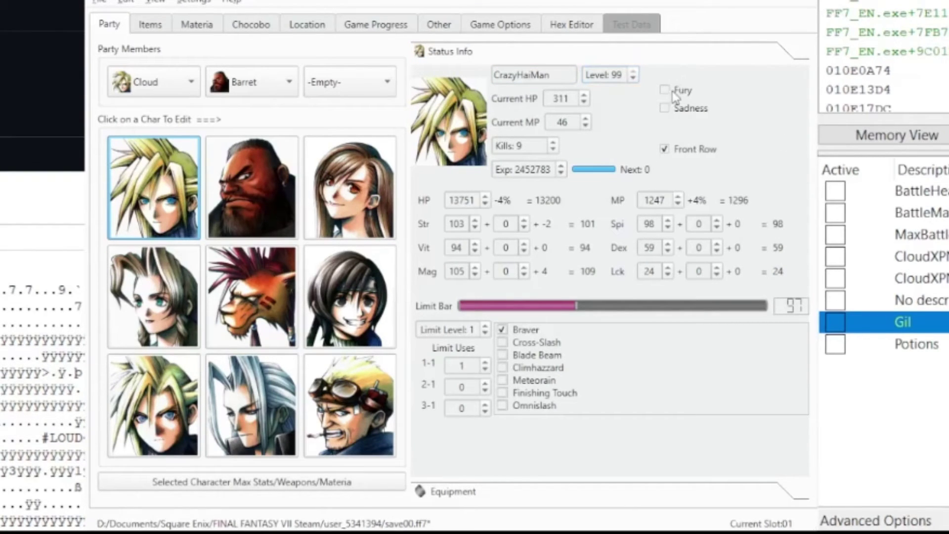
{"action": "left_click", "coordinate": [693, 110]}
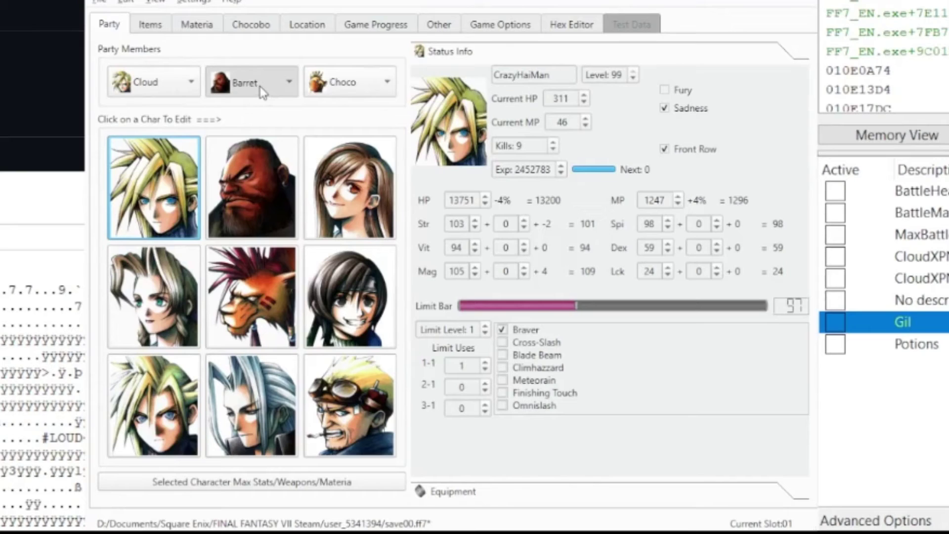
Add 7 Krakka Greens to the first empty inventory slot below Phoenix Down.
{"action": "left_click", "coordinate": [144, 26]}
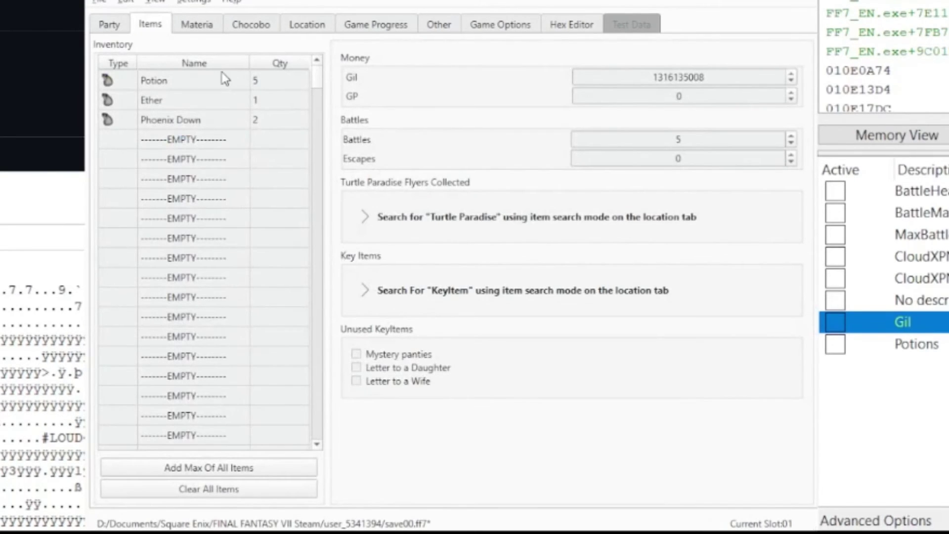
{"action": "left_click", "coordinate": [257, 140]}
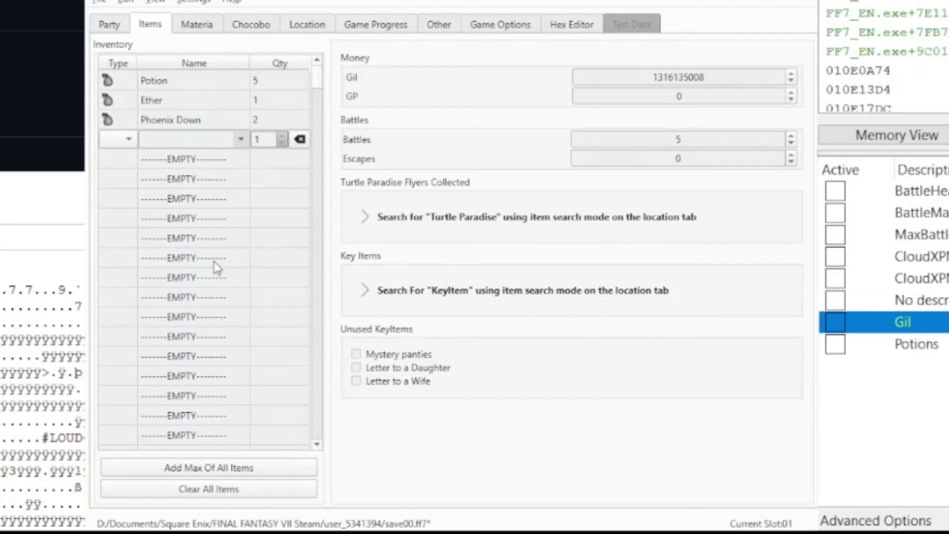
{"action": "type", "text": "Krakka Greens"}
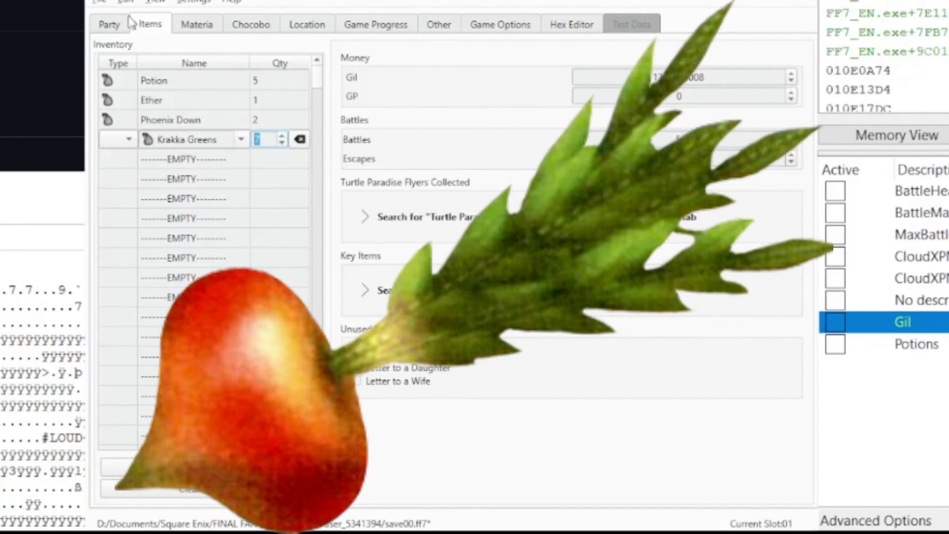
{"action": "left_click", "coordinate": [117, 28]}
{"action": "left_click", "coordinate": [150, 24]}
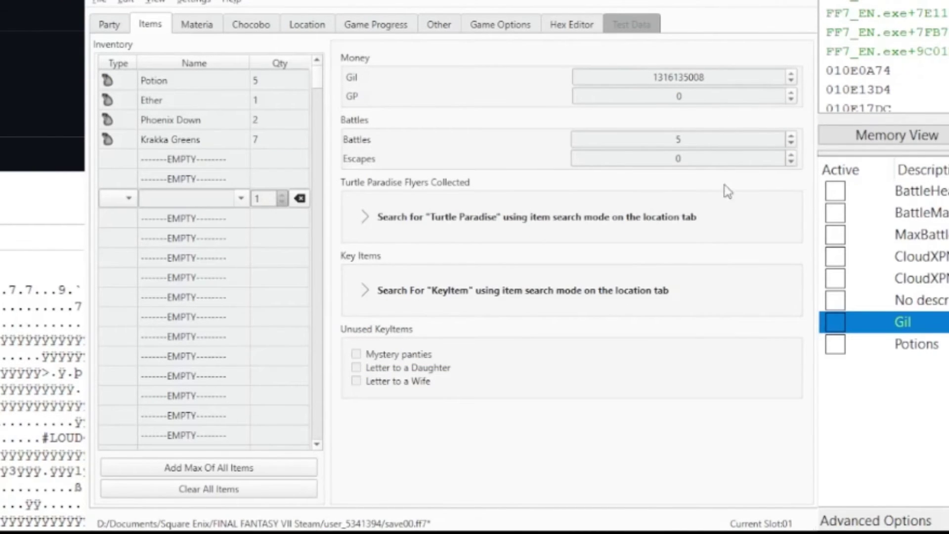
Set the save's number of battles to 9999.
{"action": "double_click", "coordinate": [705, 141]}
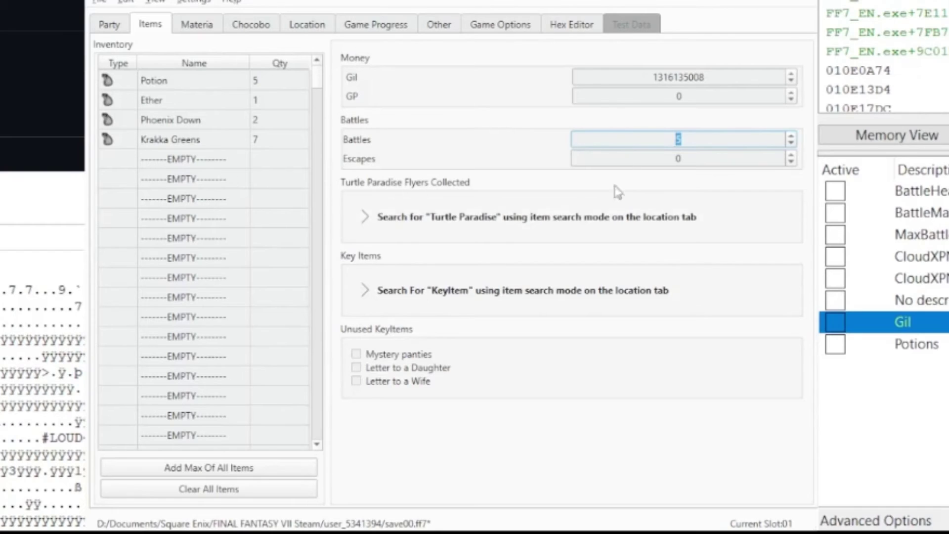
{"action": "type", "text": "9999"}
{"action": "key", "text": "Tab"}
Examine the save's raw hex data and its miscellaneous settings, and return to the party overview.
{"action": "left_click", "coordinate": [549, 27]}
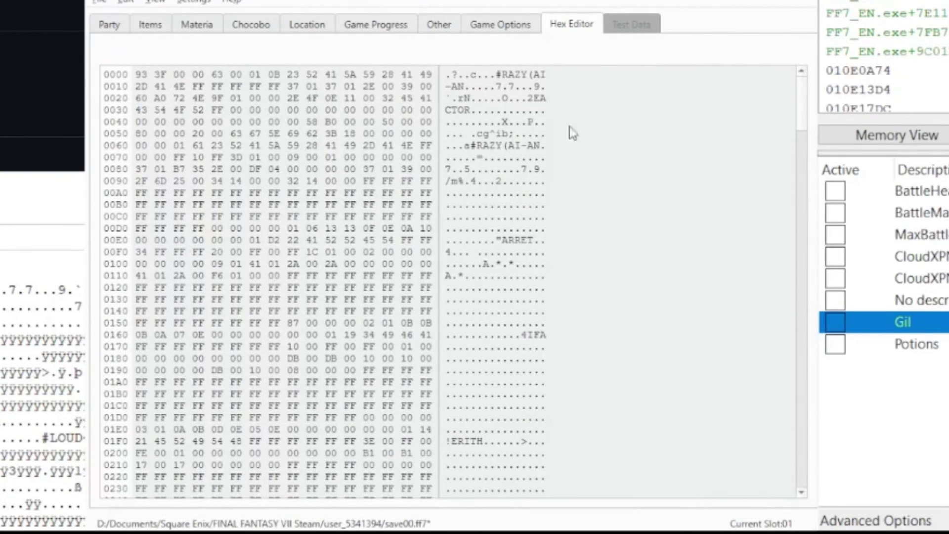
{"action": "scroll", "coordinate": [625, 179], "scroll_direction": "down", "scroll_amount": 1}
{"action": "scroll", "coordinate": [627, 180], "scroll_direction": "down", "scroll_amount": 15}
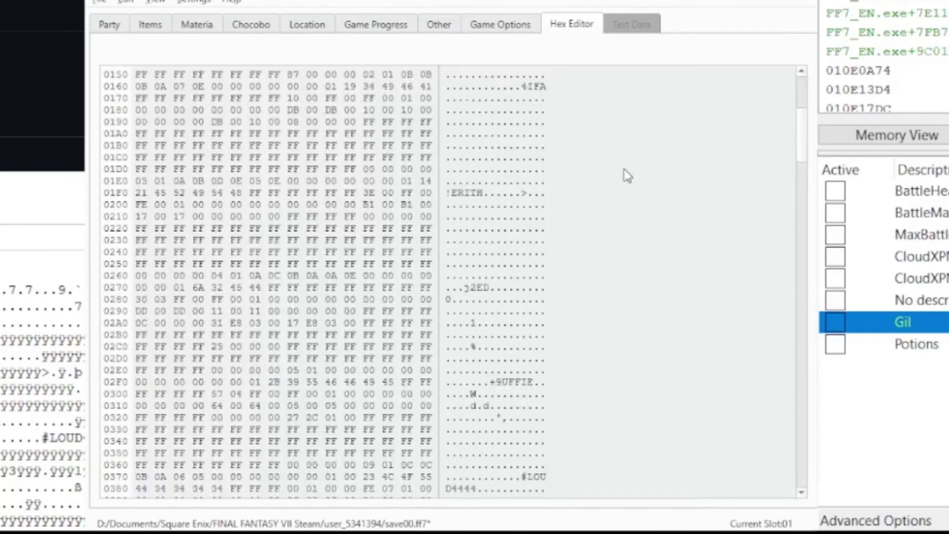
{"action": "scroll", "coordinate": [533, 309], "scroll_direction": "down", "scroll_amount": 7}
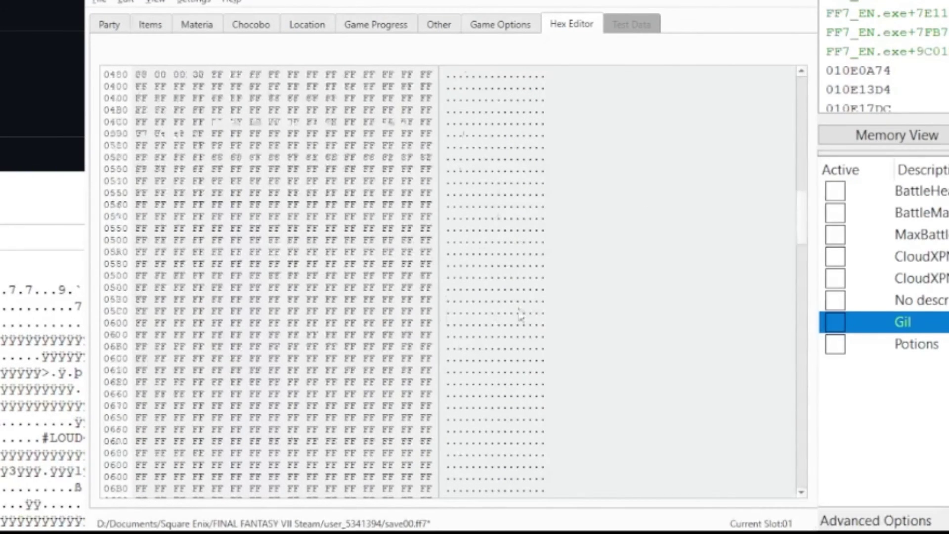
{"action": "scroll", "coordinate": [521, 329], "scroll_direction": "up", "scroll_amount": 19}
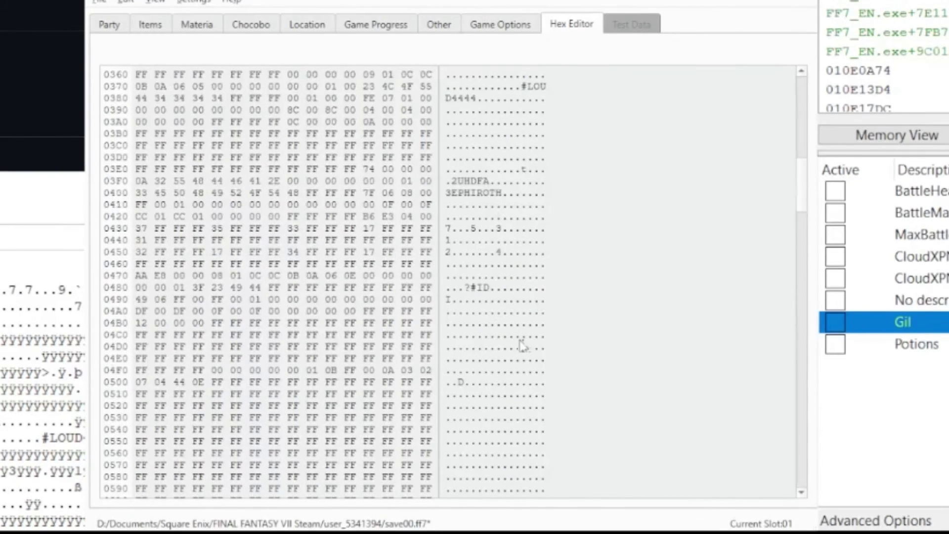
{"action": "left_click", "coordinate": [440, 26]}
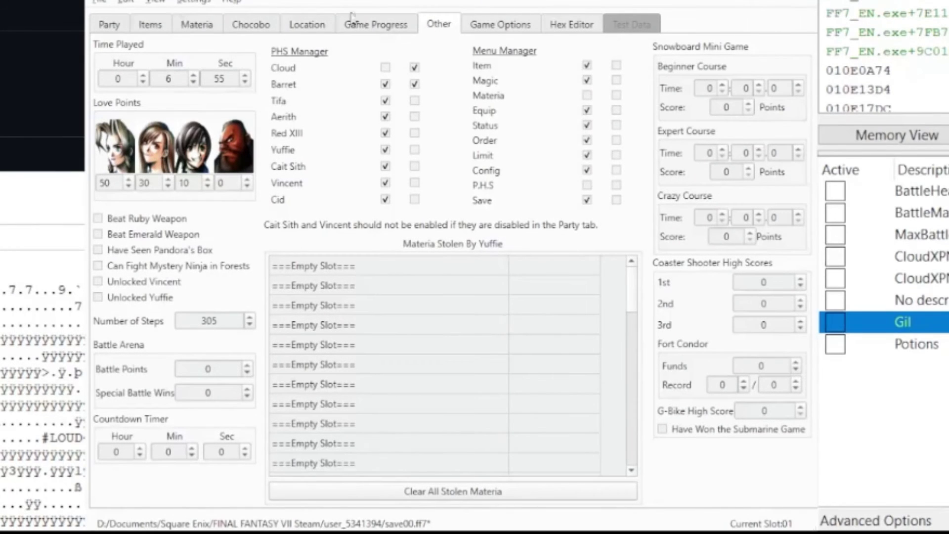
{"action": "left_click", "coordinate": [109, 25]}
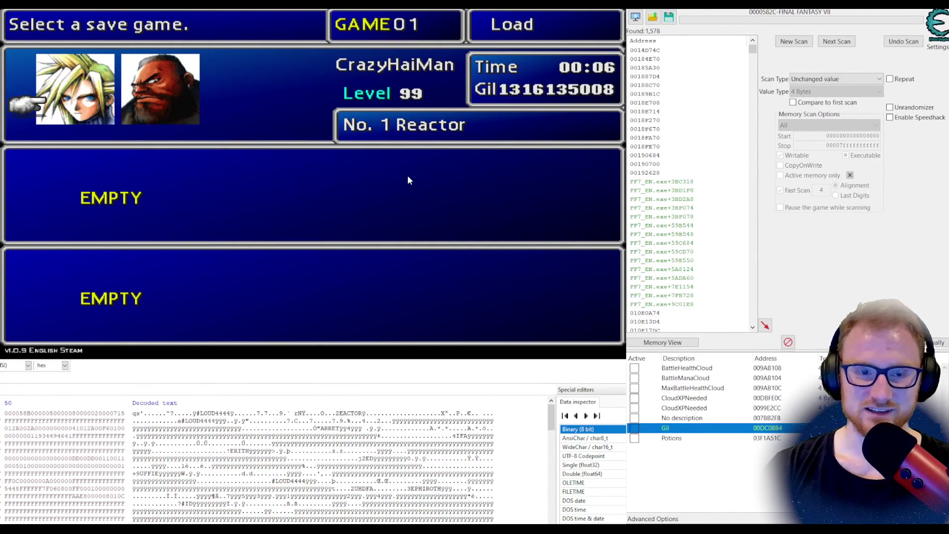
Load the CrazyHaiMan save from GAME01 in Final Fantasy VII and check the party in the in-game menu.
{"action": "key", "text": "Return"}
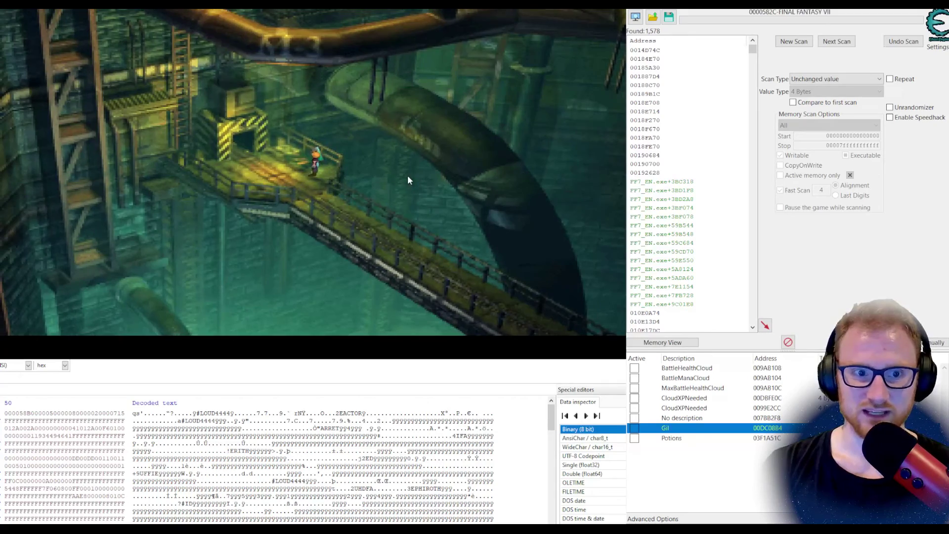
{"action": "key", "text": "Escape"}
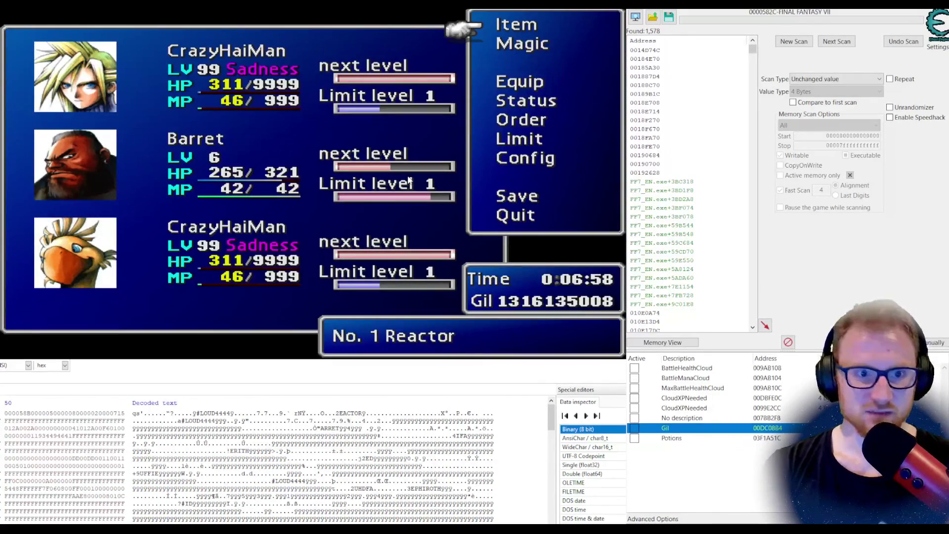
{"action": "key", "text": "Escape"}
Walk the character back and forth along the reactor platform and walkway to trigger a battle.
{"action": "key", "text": "Right"}
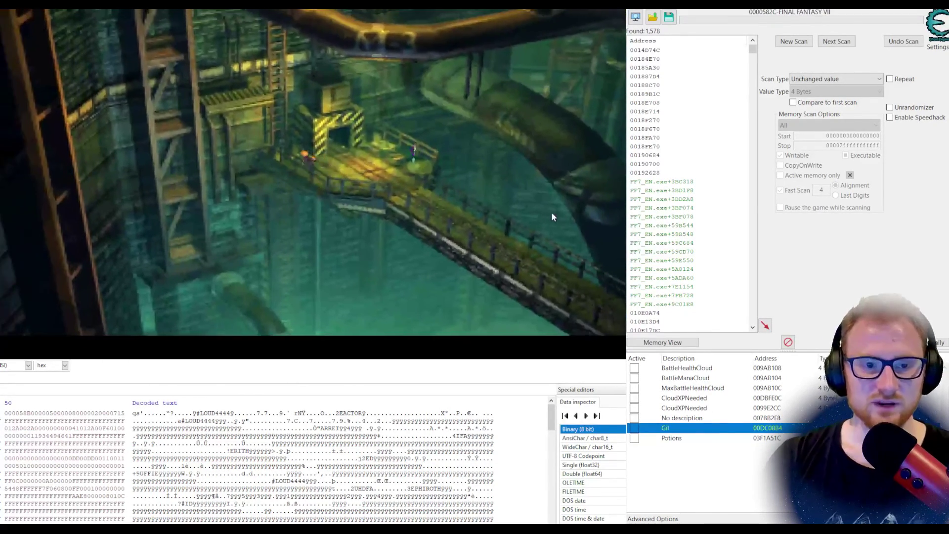
{"action": "key", "text": "Left"}
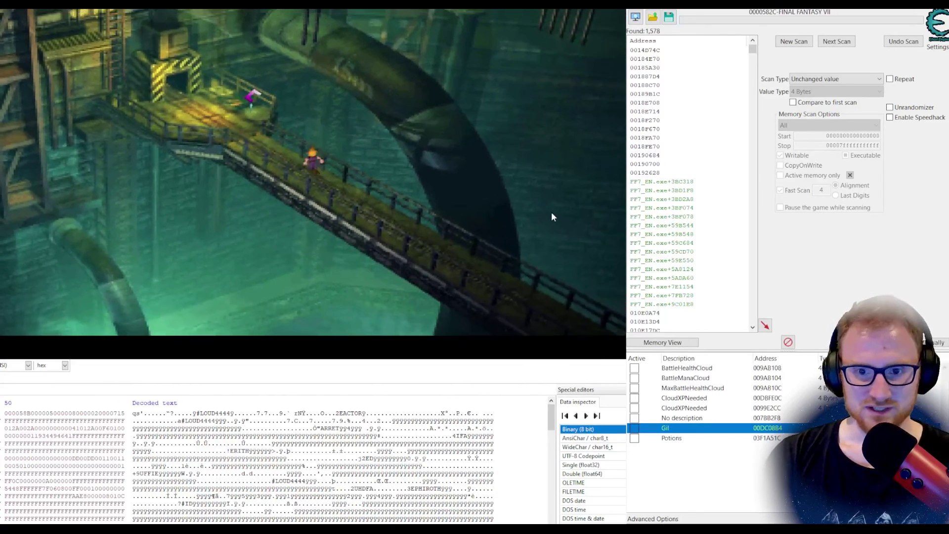
{"action": "key", "text": "Left"}
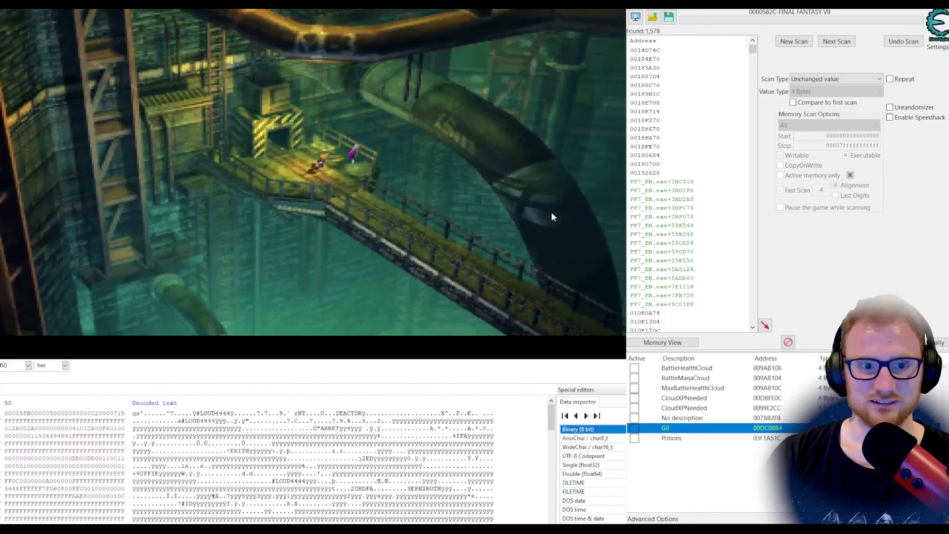
{"action": "key", "text": "Right"}
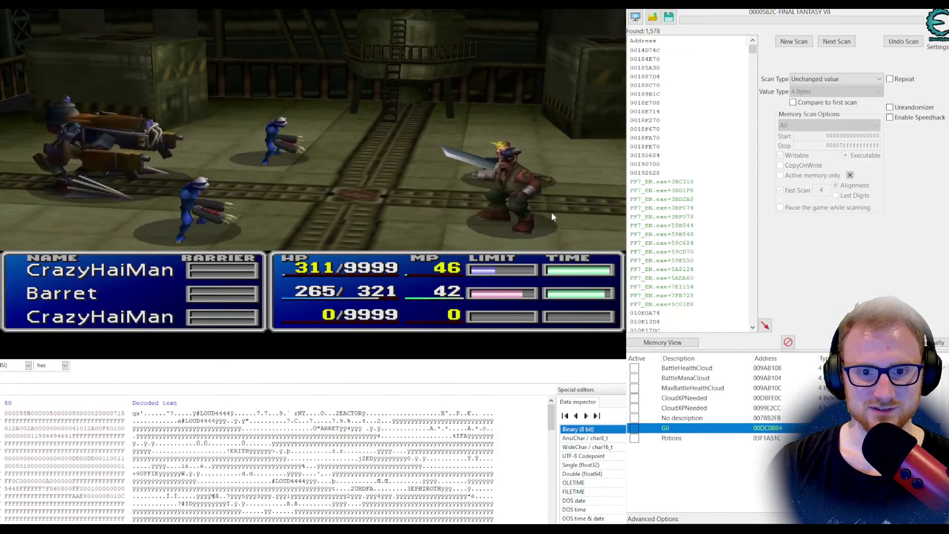
Select Potion from the battle items and bring up the party members as its targets.
{"action": "key", "text": "Down"}
{"action": "key", "text": "Down"}
{"action": "key", "text": "Return"}
{"action": "key", "text": "Return"}
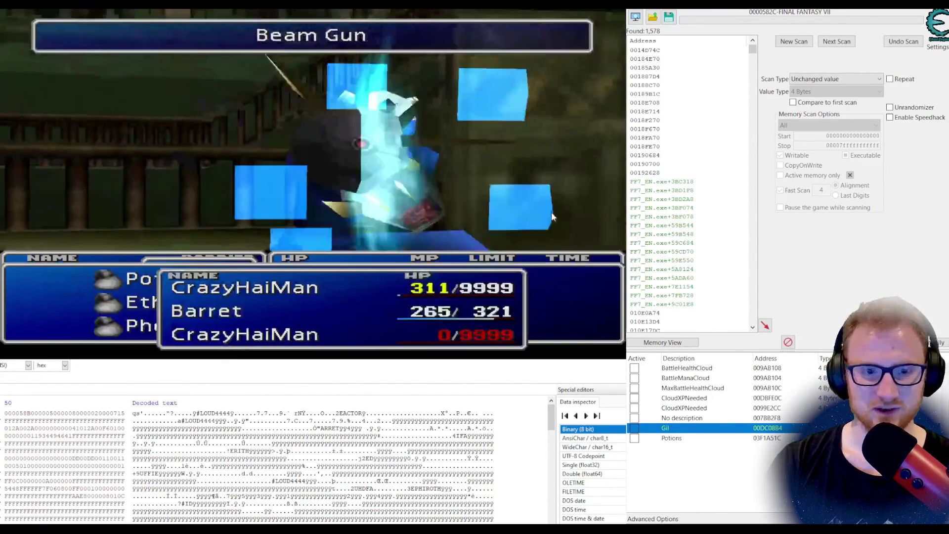
{"action": "key", "text": "Escape"}
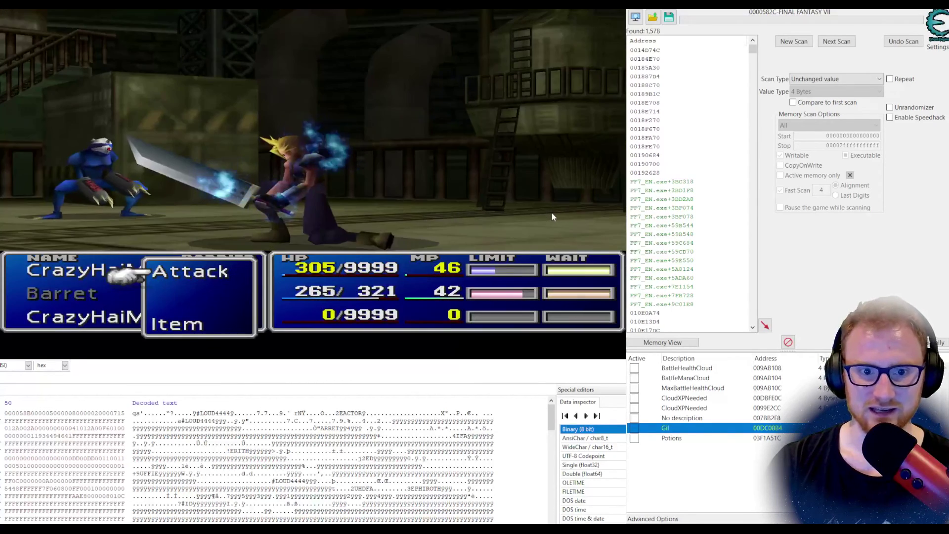
Select Krakka Greens from the battle items, bring up its target selection and leave the item list.
{"action": "key", "text": "Return"}
{"action": "key", "text": "Down"}
{"action": "key", "text": "Down"}
{"action": "key", "text": "Down"}
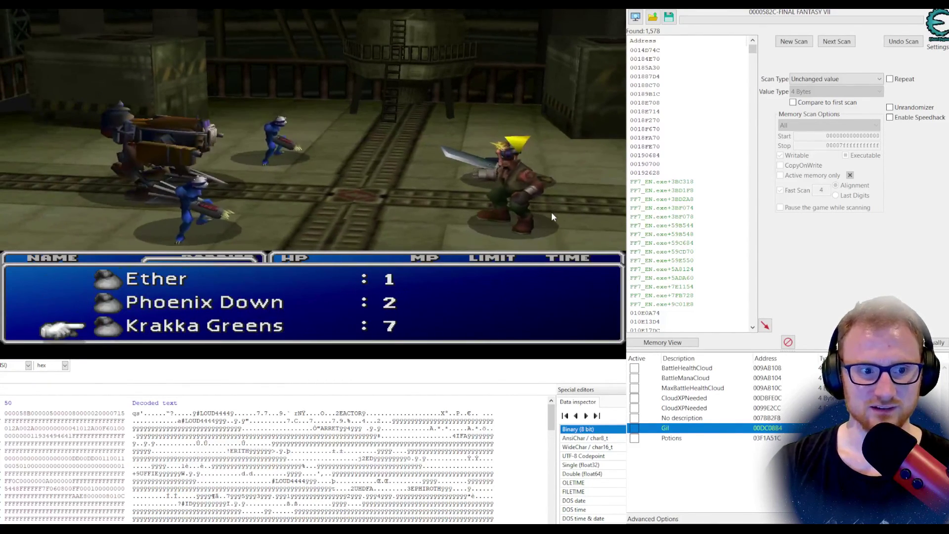
{"action": "key", "text": "Return"}
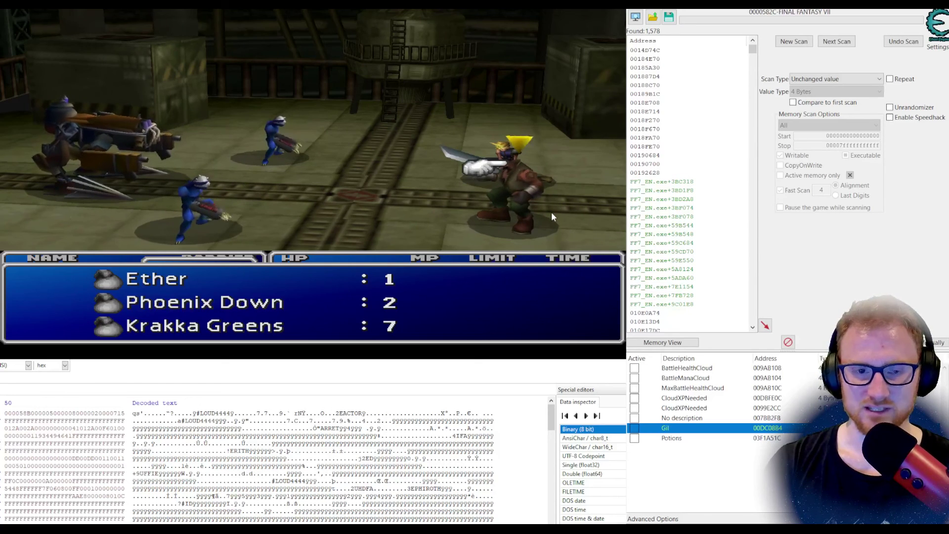
{"action": "key", "text": "Escape"}
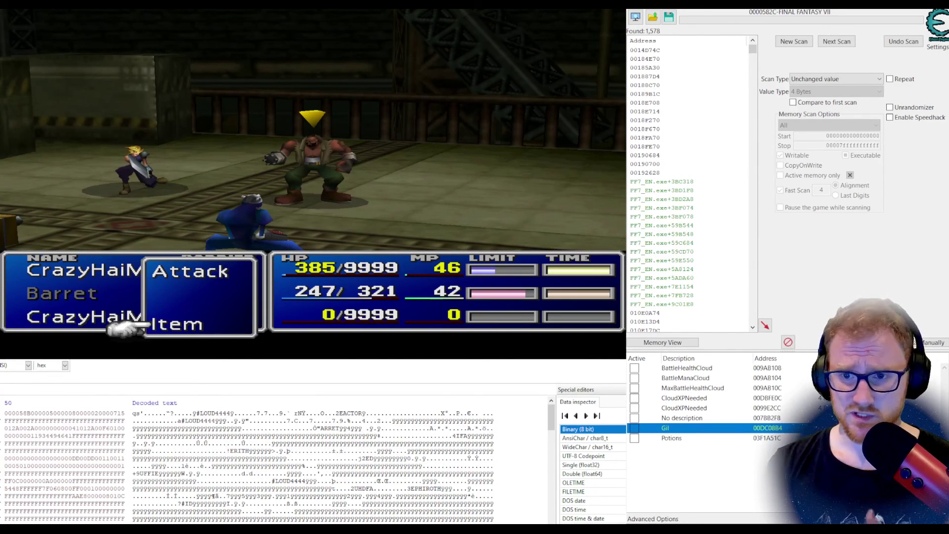